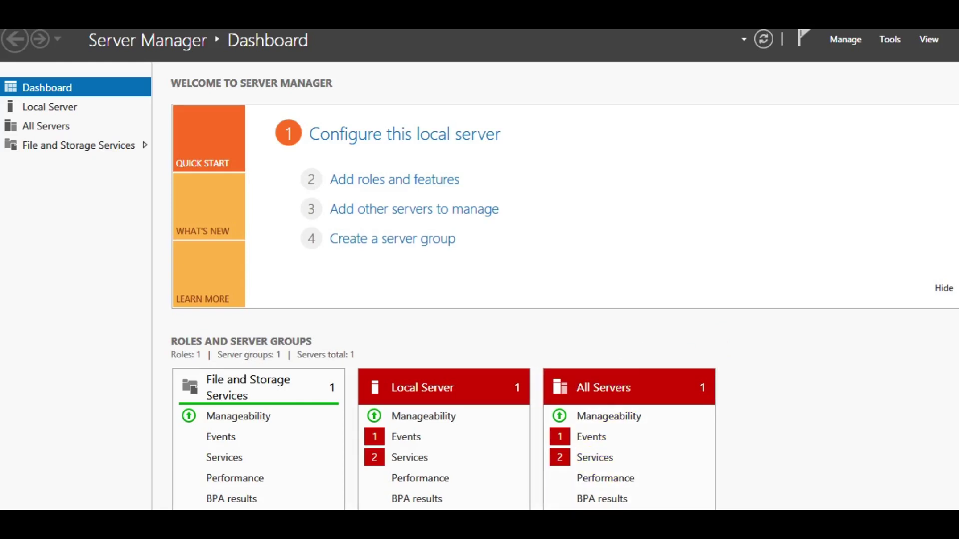
# Connect to 192.168.1.113 in Remote Desktop, enter the account password, and accept the certificate.
pyautogui.click(260, 535)
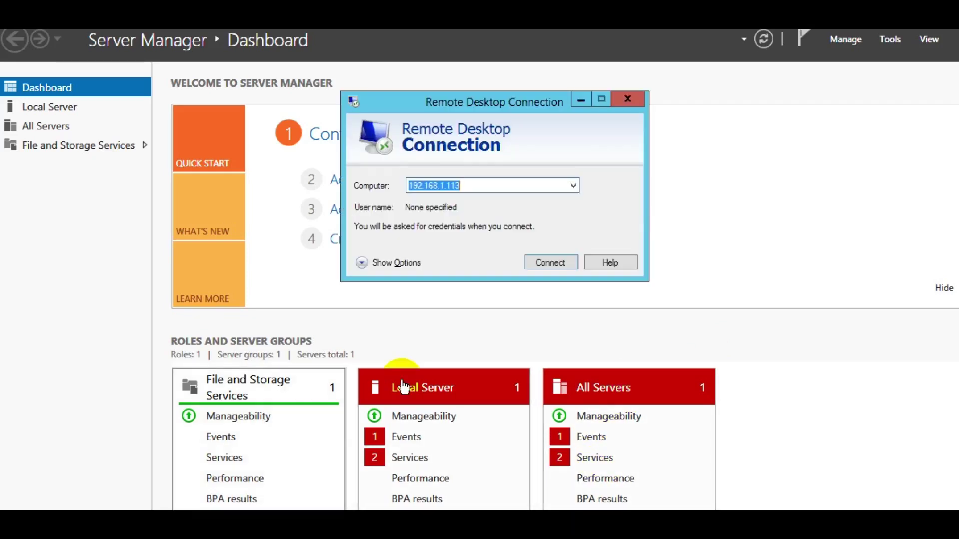
pyautogui.click(549, 262)
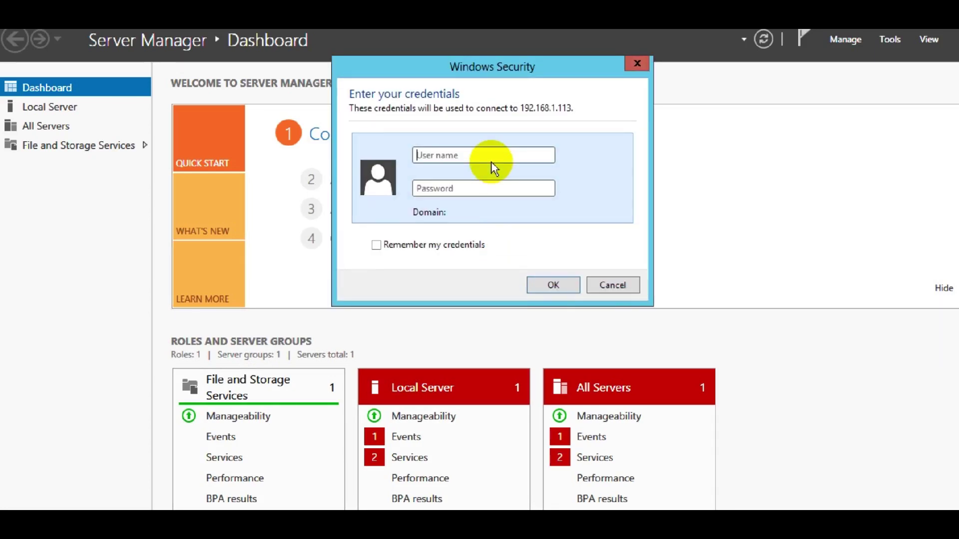
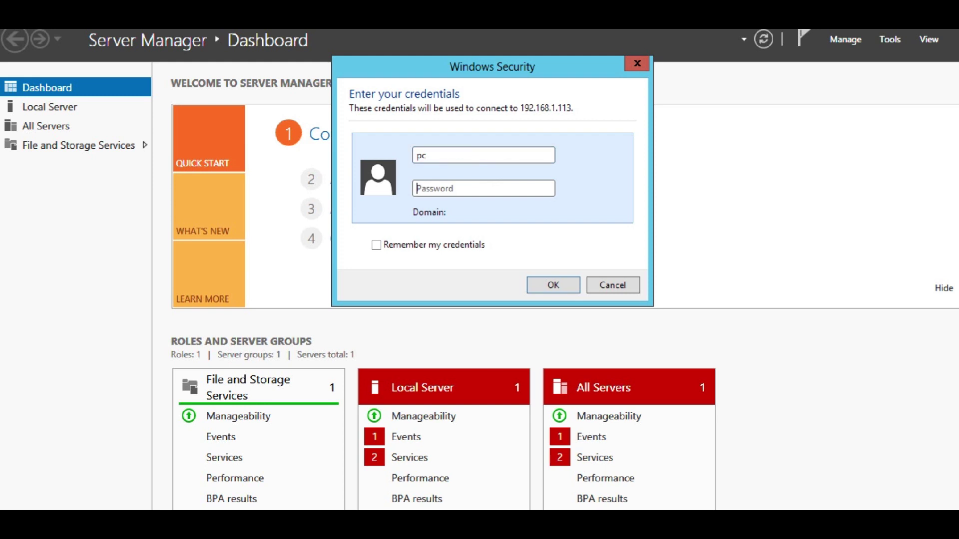
pyautogui.press('Return')
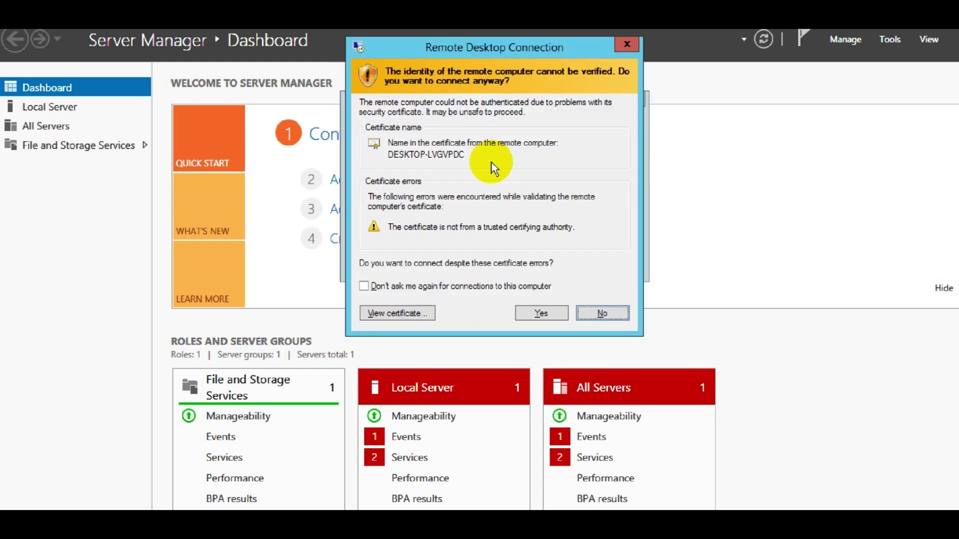
pyautogui.click(554, 313)
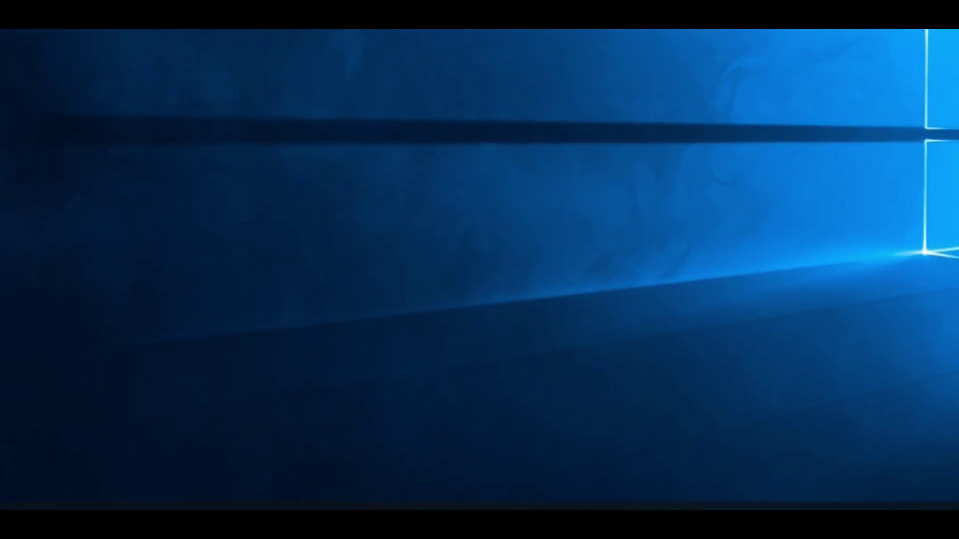
# Open File Explorer via Win+X, then run Services as administrator from a 'service' search.
pyautogui.press('super+x')
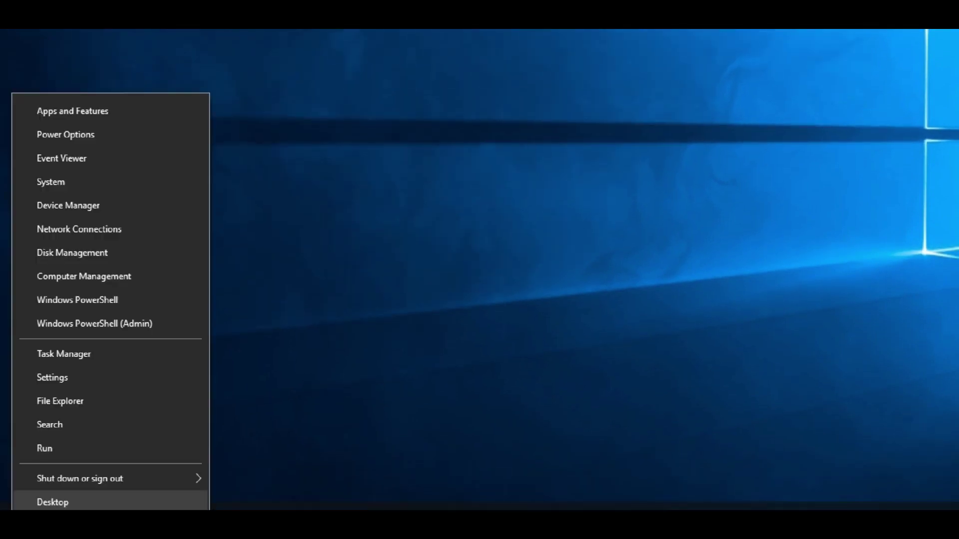
pyautogui.click(70, 401)
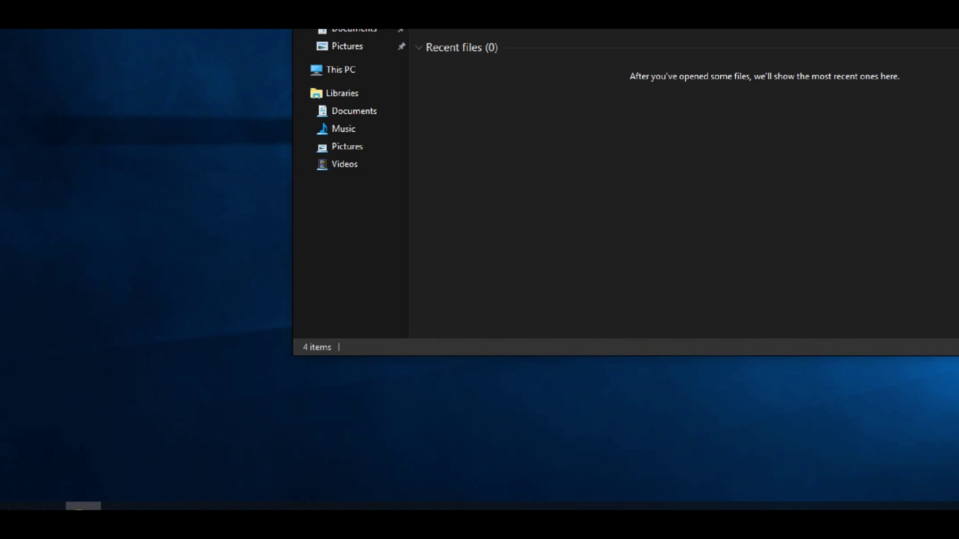
pyautogui.click(83, 506)
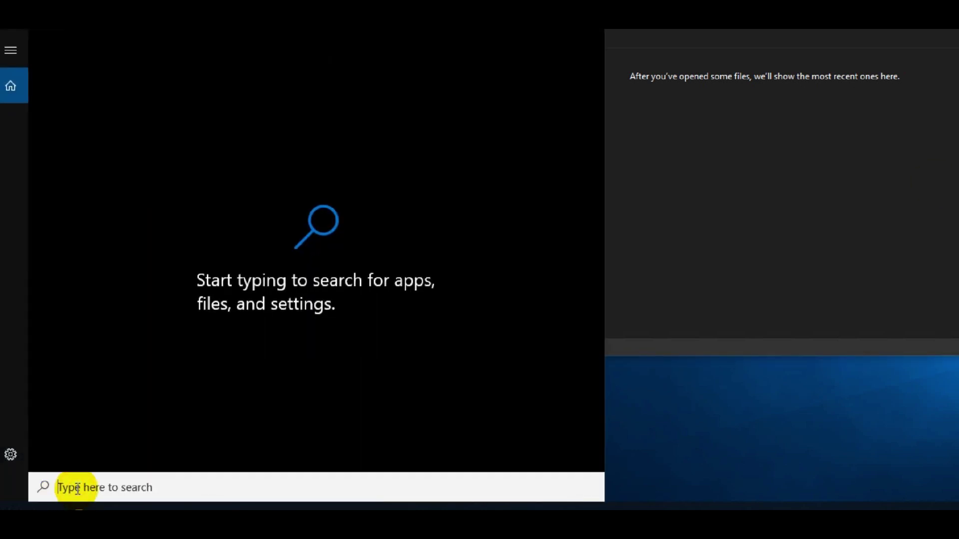
pyautogui.write('service')
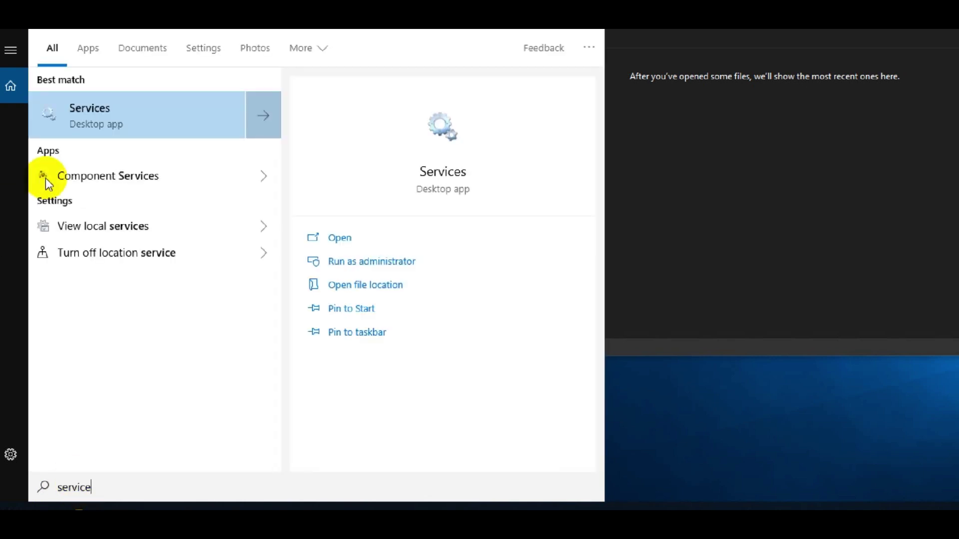
pyautogui.click(528, 254)
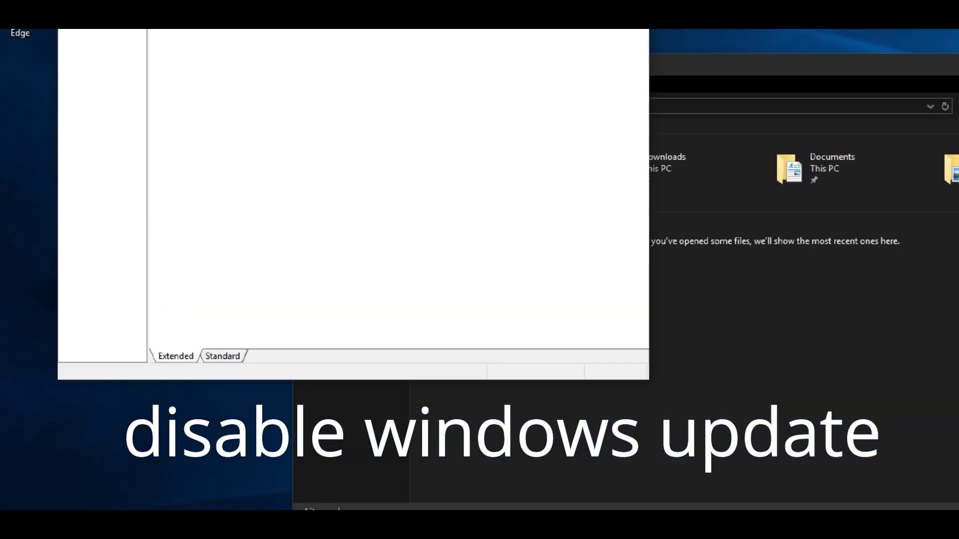
# Find and select the Windows Update service in the Services list, jotting a note in Notepad.
pyautogui.click(389, 159)
pyautogui.press('w')
pyautogui.press('i')
pyautogui.press('n')
pyautogui.click(381, 254)
pyautogui.scroll(-10, 401, 253)
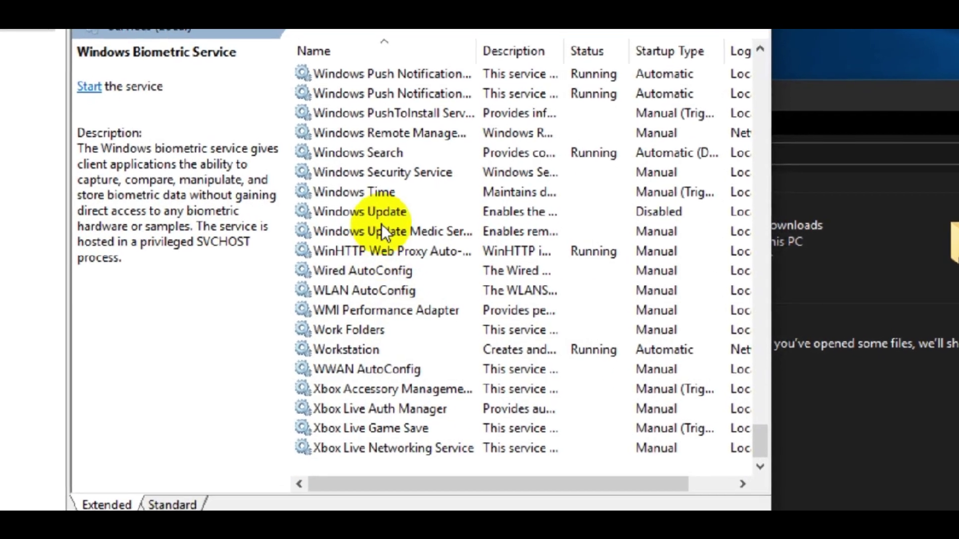
pyautogui.click(378, 212)
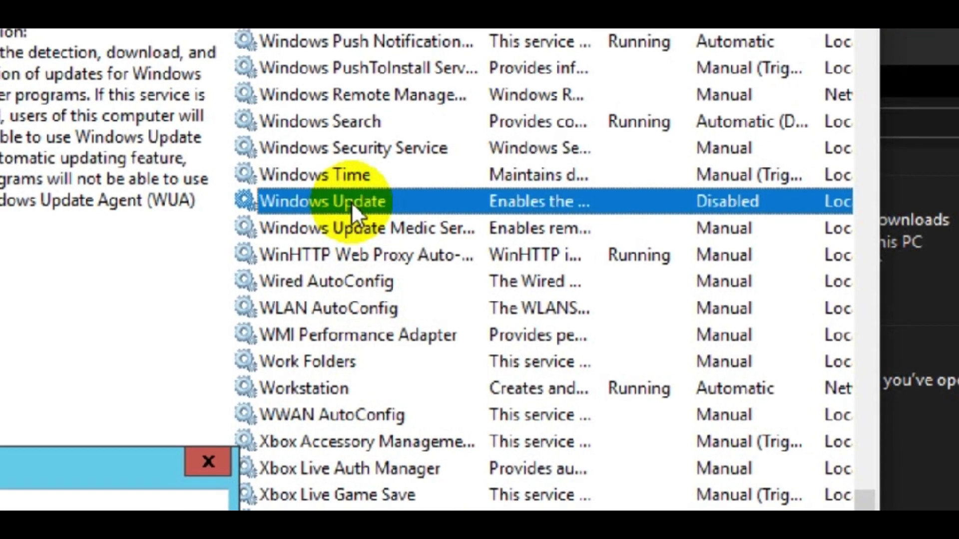
pyautogui.press('Return')
pyautogui.write('disable window')
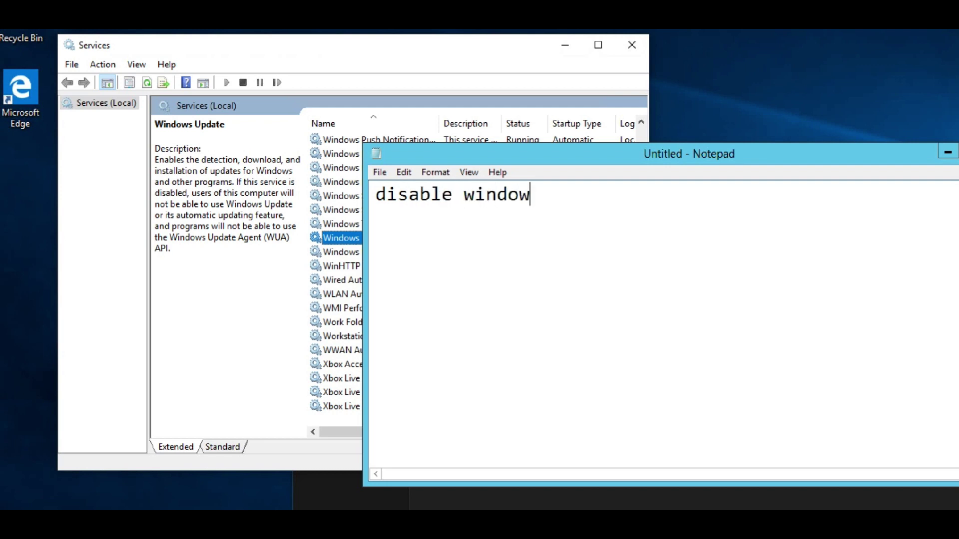
pyautogui.write('te')
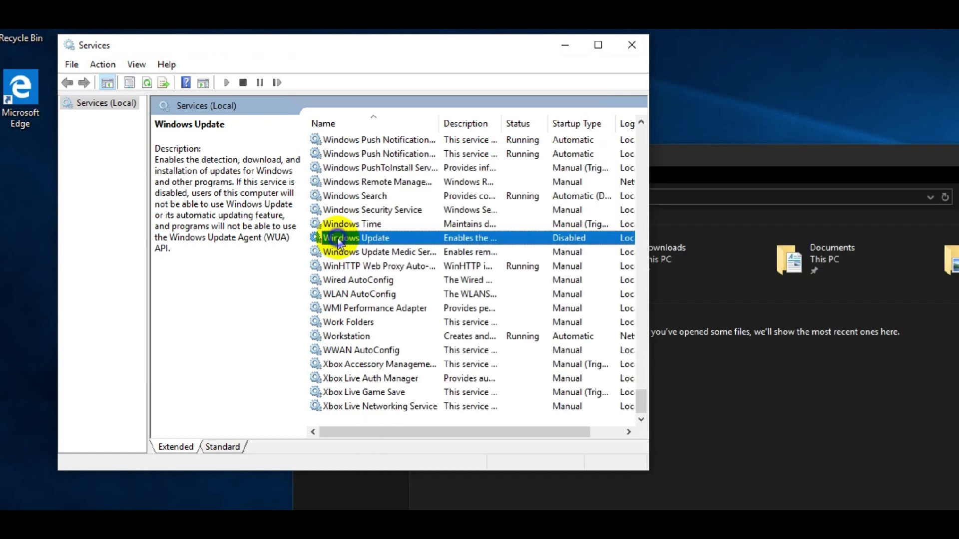
# Set Windows Update's startup type to Disabled in its Properties and apply it.
pyautogui.rightClick(322, 238)
pyautogui.click(360, 376)
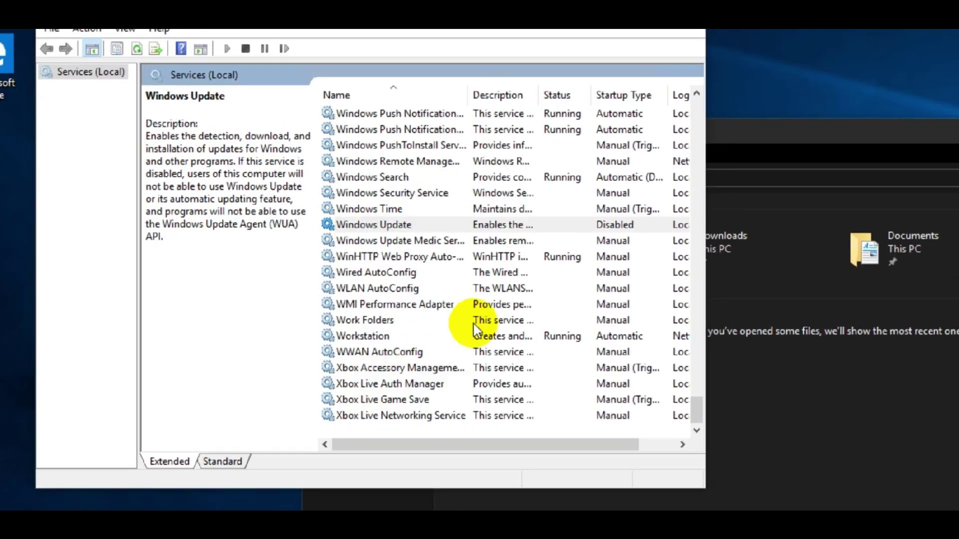
pyautogui.click(380, 238)
pyautogui.click(319, 284)
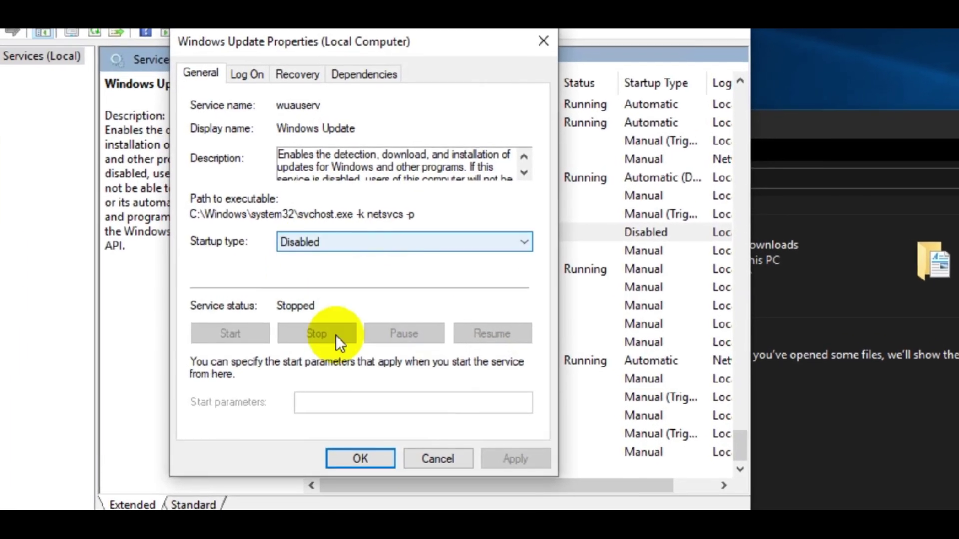
pyautogui.click(515, 458)
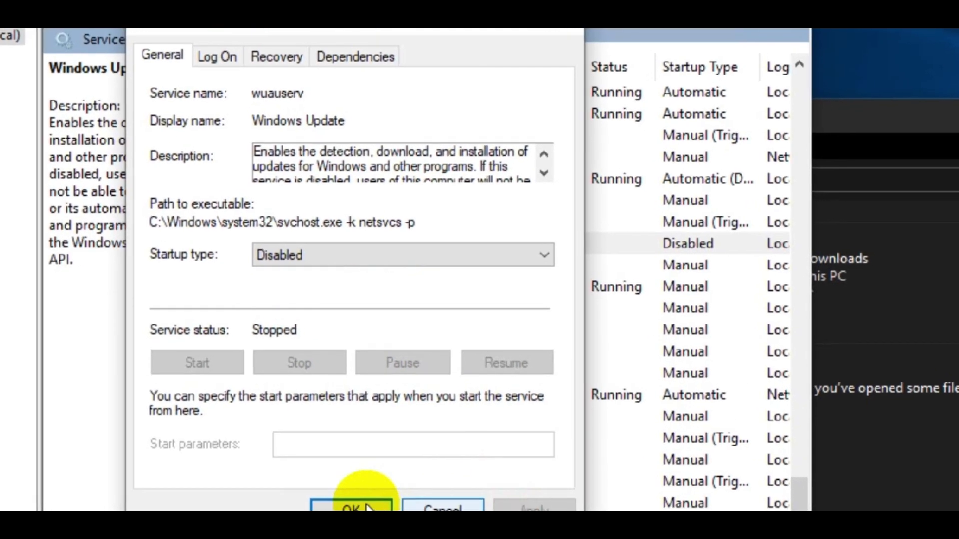
pyautogui.click(372, 506)
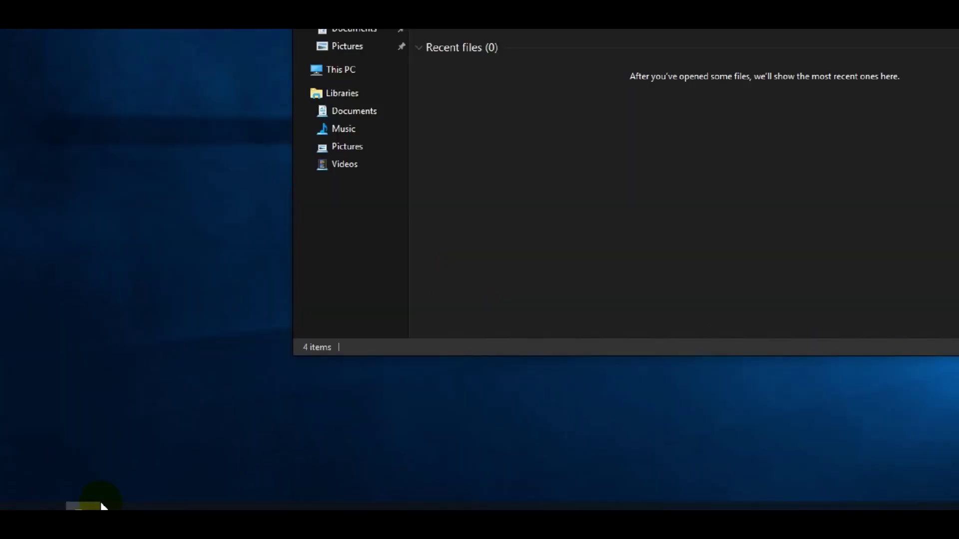
# Add the note 'remove unwanted software' on a new line in Notepad.
pyautogui.moveTo(84, 507)
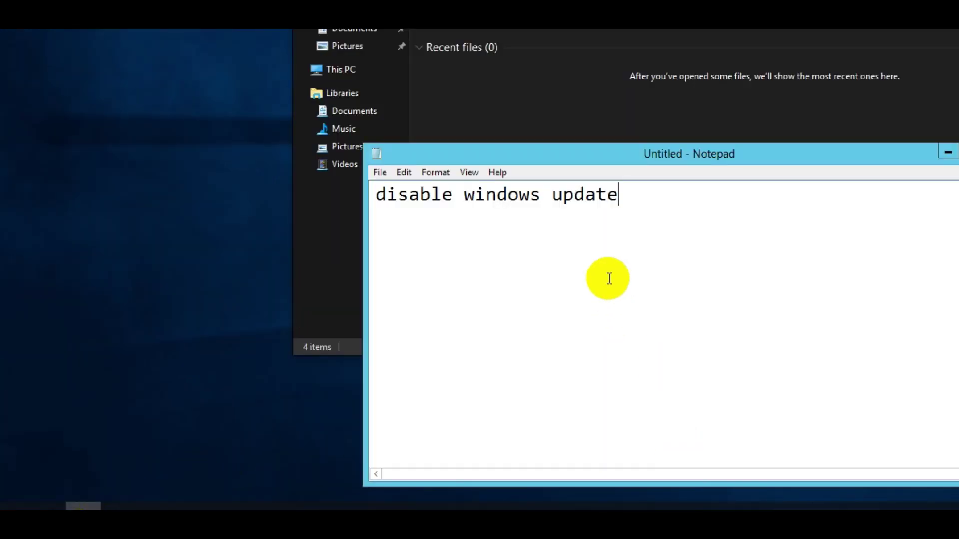
pyautogui.press('Return')
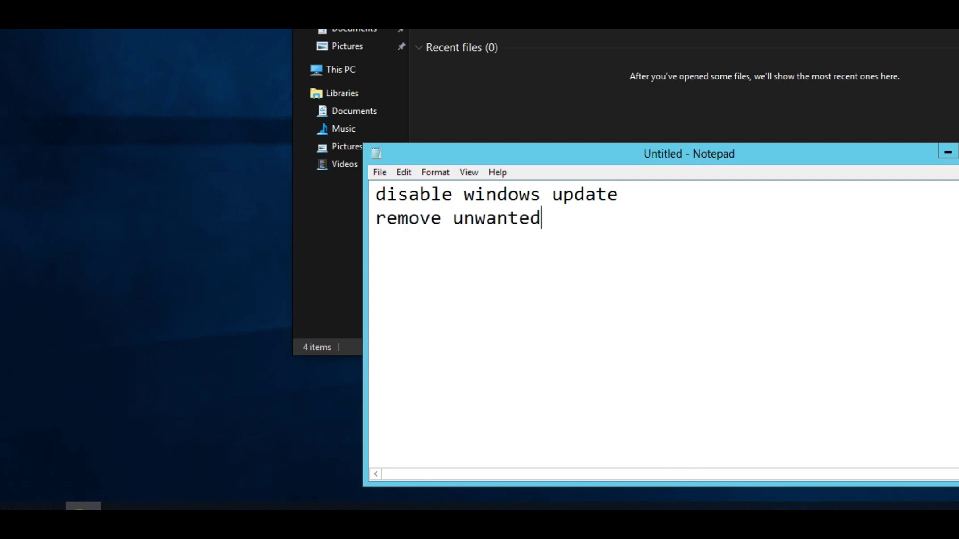
pyautogui.write('remove unwanted software in startup')
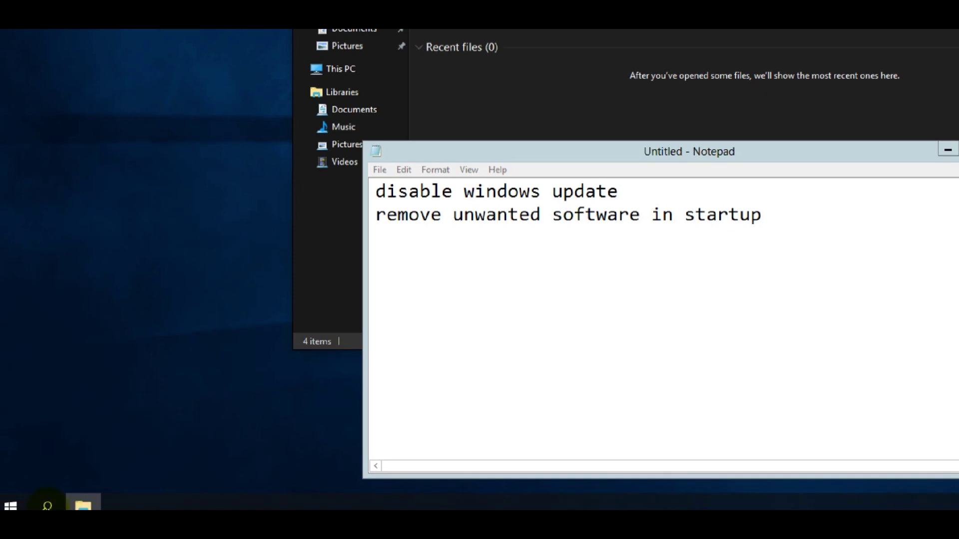
# Open System Configuration via msconfig and view Task Manager's Startup tab, which lists no items.
pyautogui.click(47, 506)
pyautogui.write('ms')
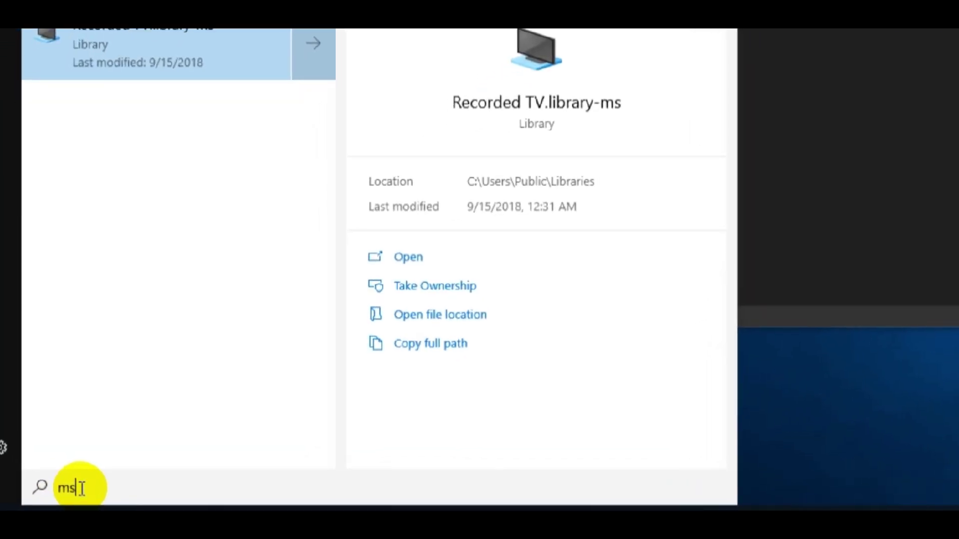
pyautogui.write('con')
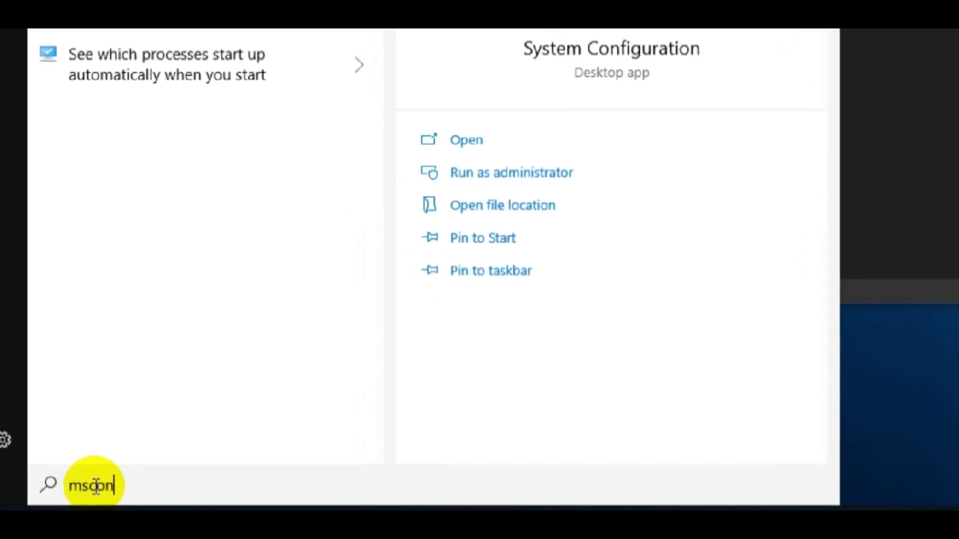
pyautogui.write('fig')
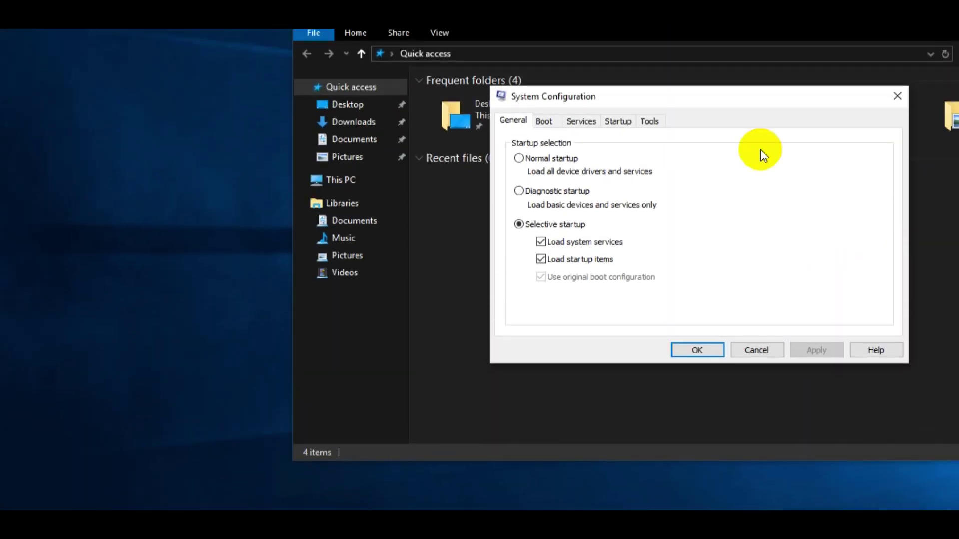
pyautogui.moveTo(741, 94); pyautogui.dragTo(344, 157)
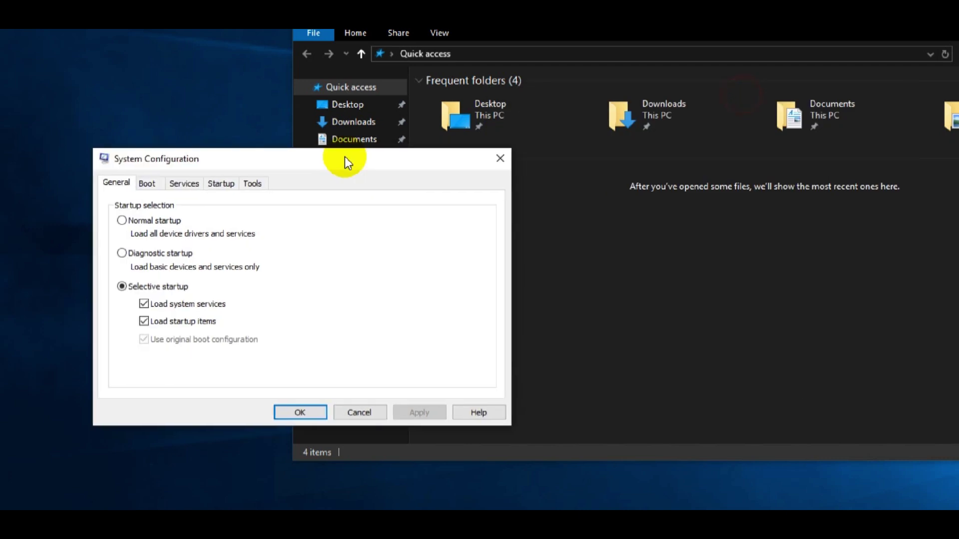
pyautogui.click(220, 189)
pyautogui.click(281, 226)
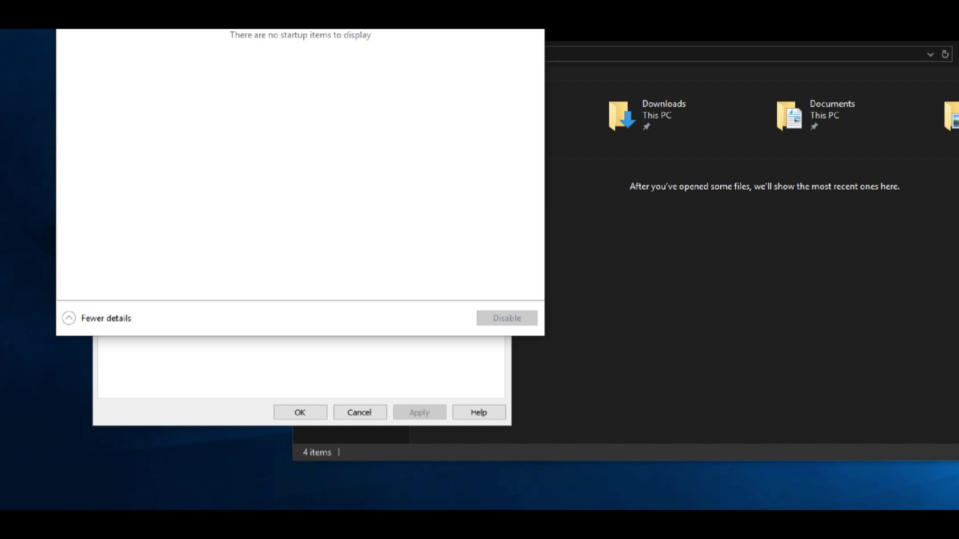
pyautogui.click(242, 70)
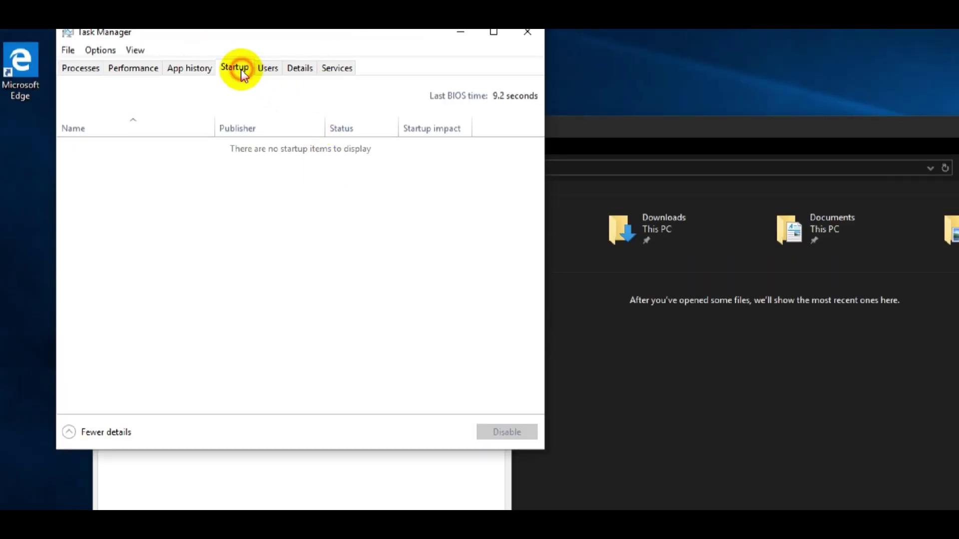
pyautogui.click(270, 162)
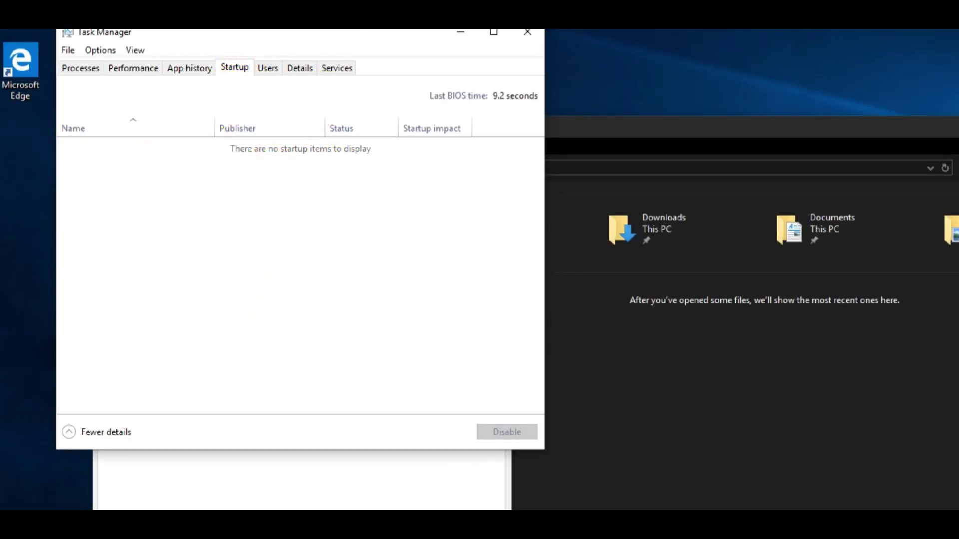
pyautogui.hotkey('alt', 'Tab')
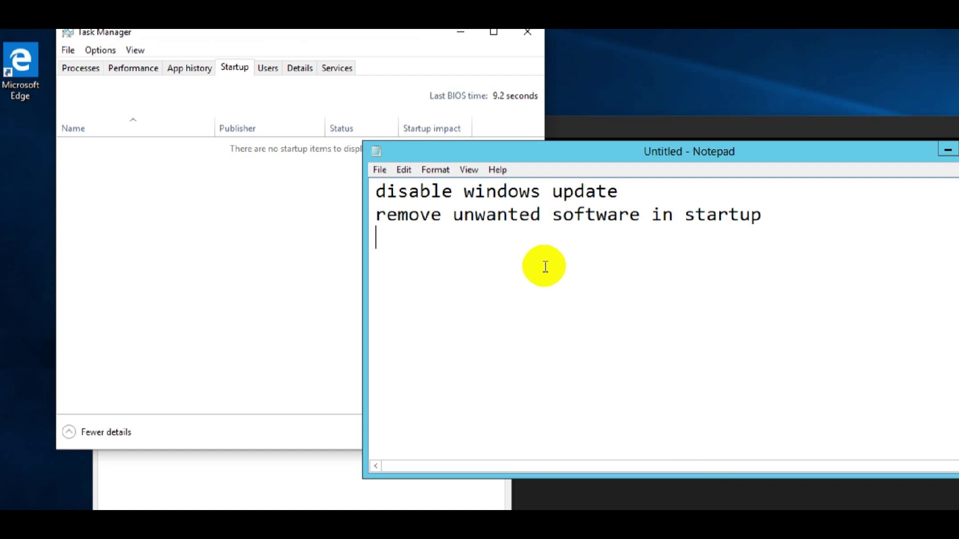
# Note 'no unwanted startup program' and '- check task scheduler', then minimize Notepad.
pyautogui.write('no unwanted startup')
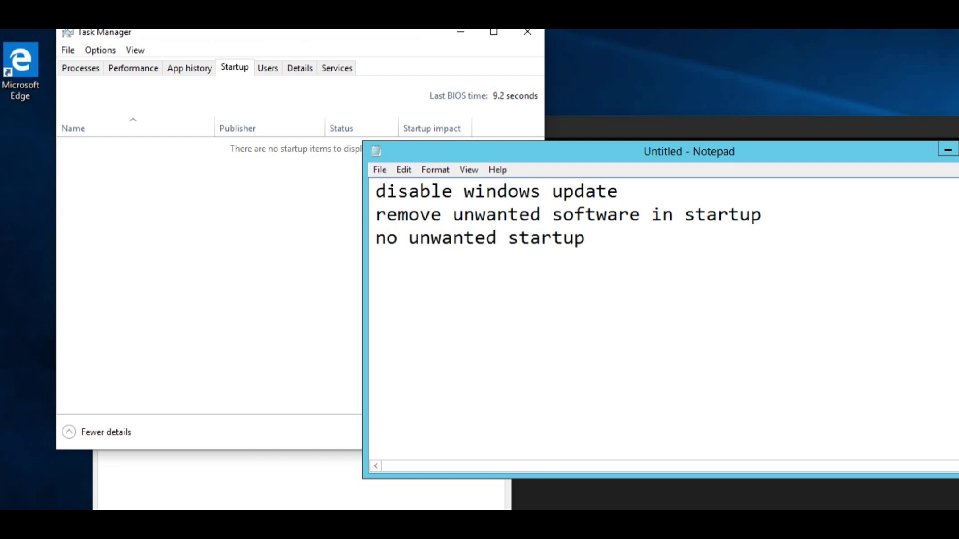
pyautogui.write('rogram')
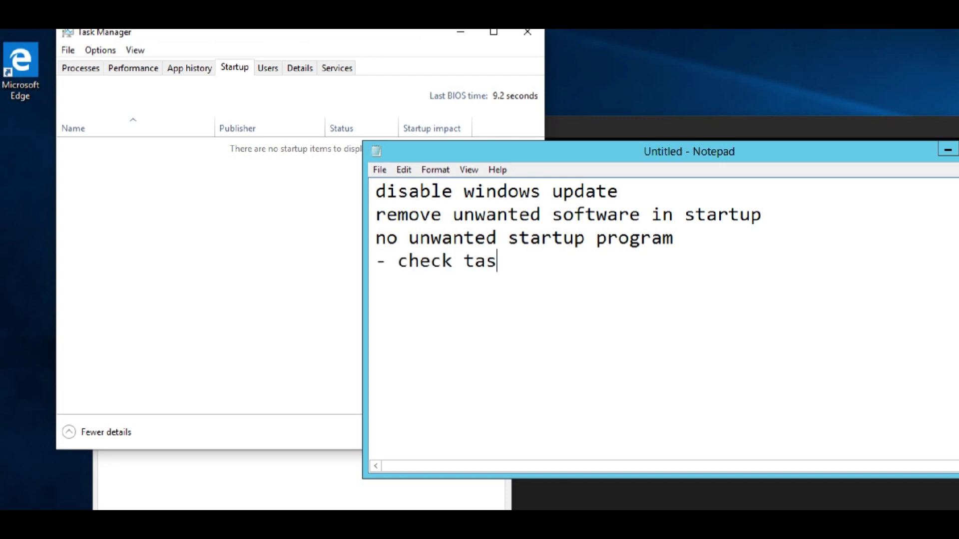
pyautogui.write('he')
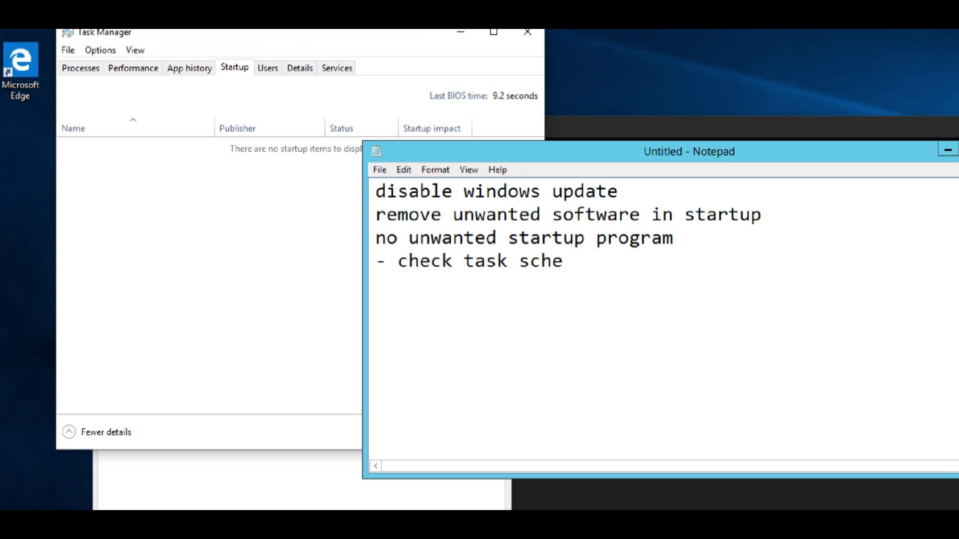
pyautogui.write('duler')
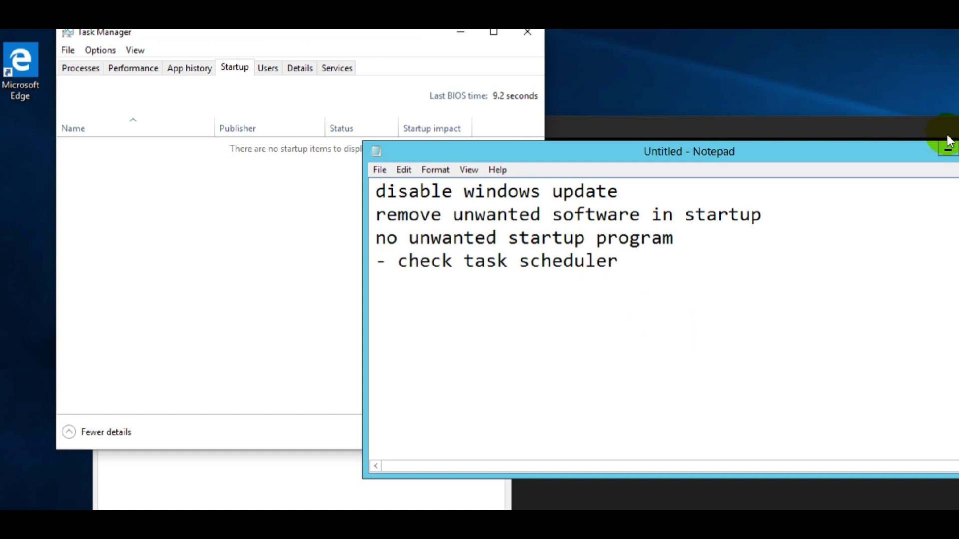
pyautogui.click(947, 150)
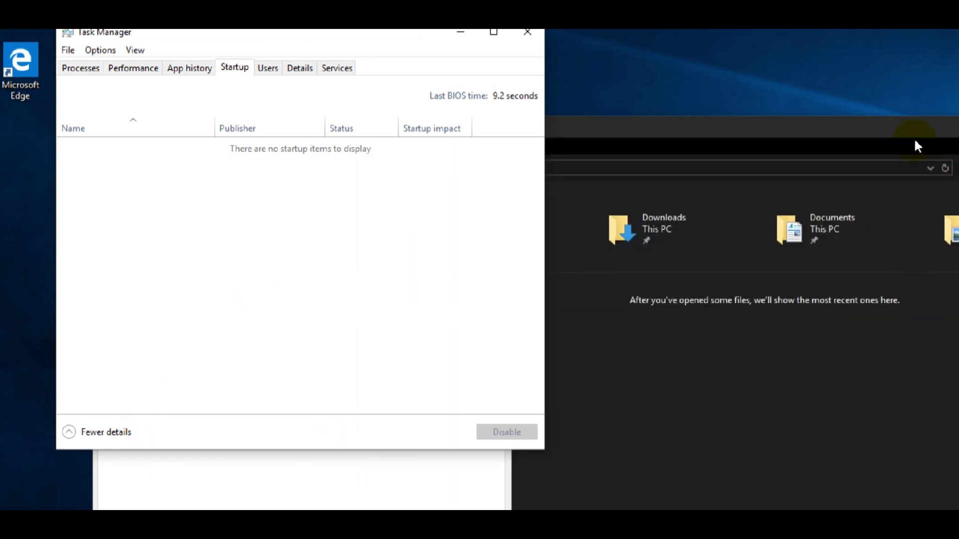
pyautogui.click(913, 146)
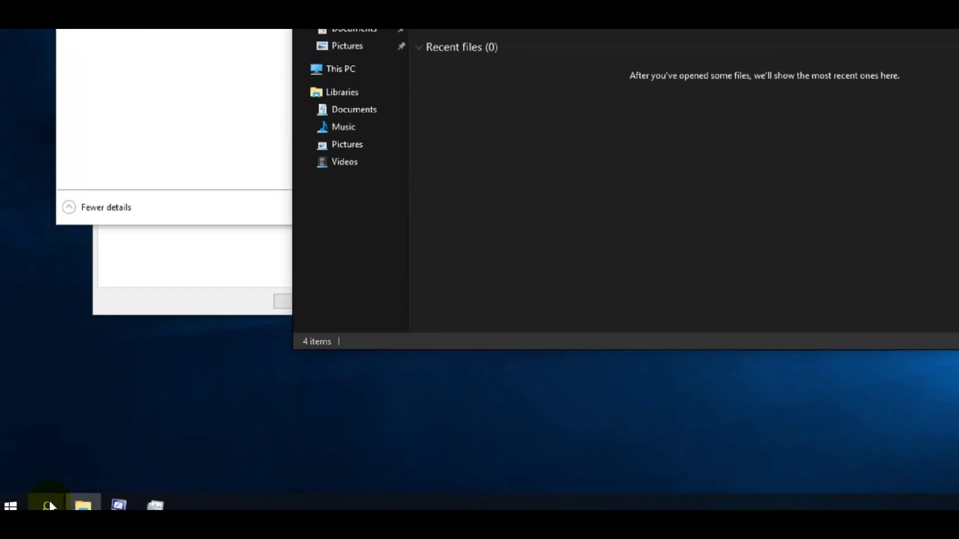
pyautogui.click(50, 505)
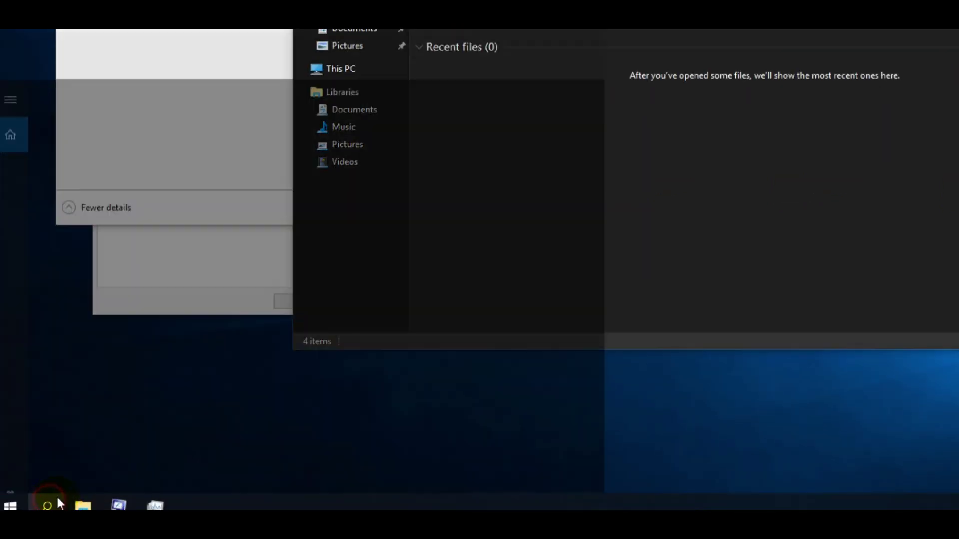
# Launch Task Scheduler from a 'task' search and view its empty Task Scheduler Library.
pyautogui.write('task')
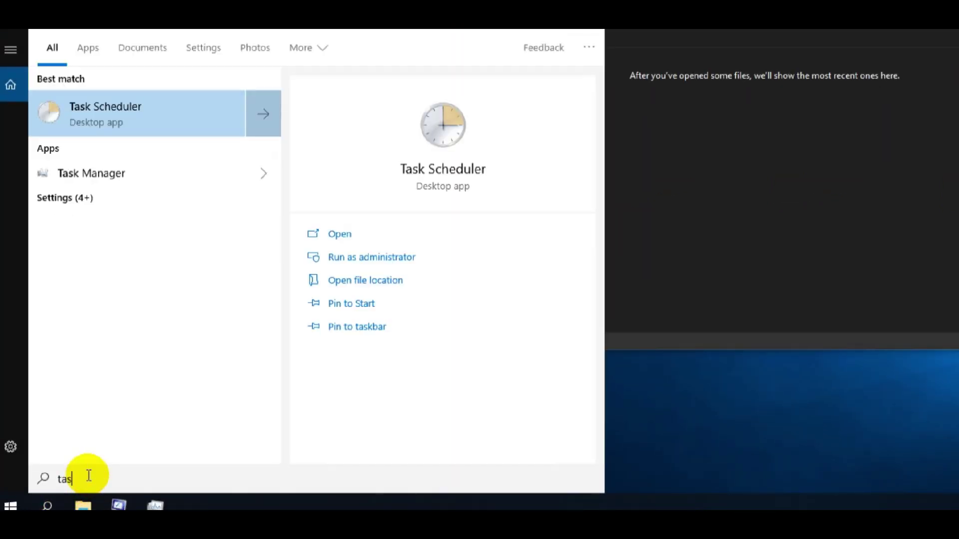
pyautogui.click(127, 124)
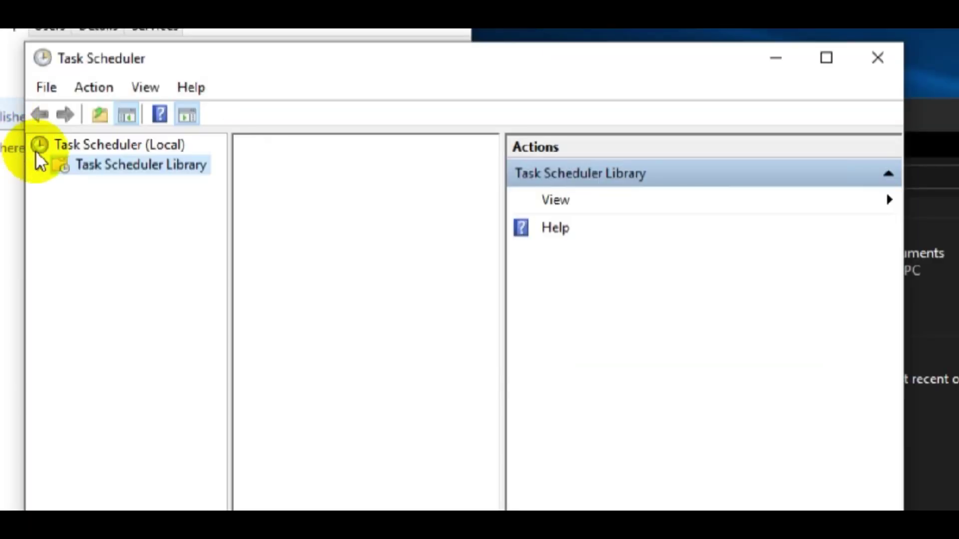
pyautogui.click(310, 144)
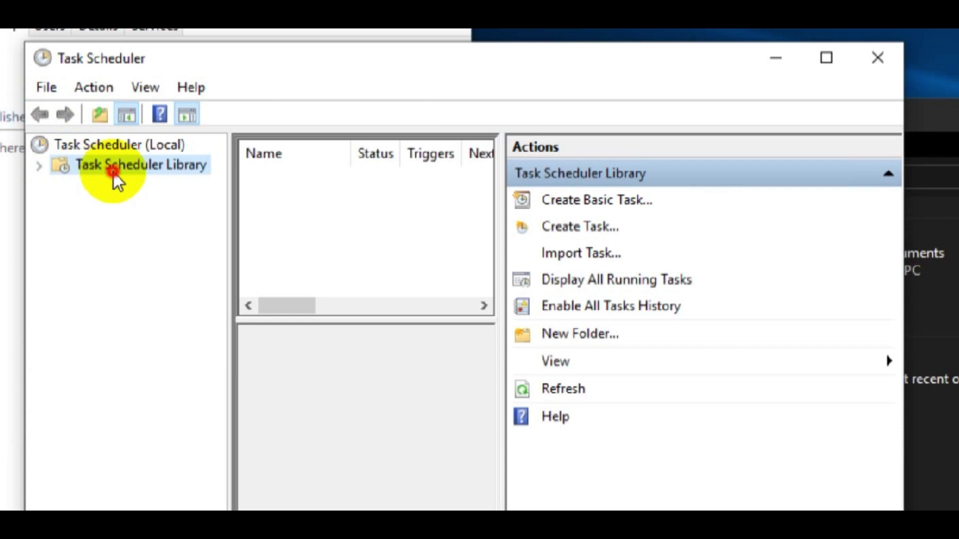
pyautogui.click(296, 204)
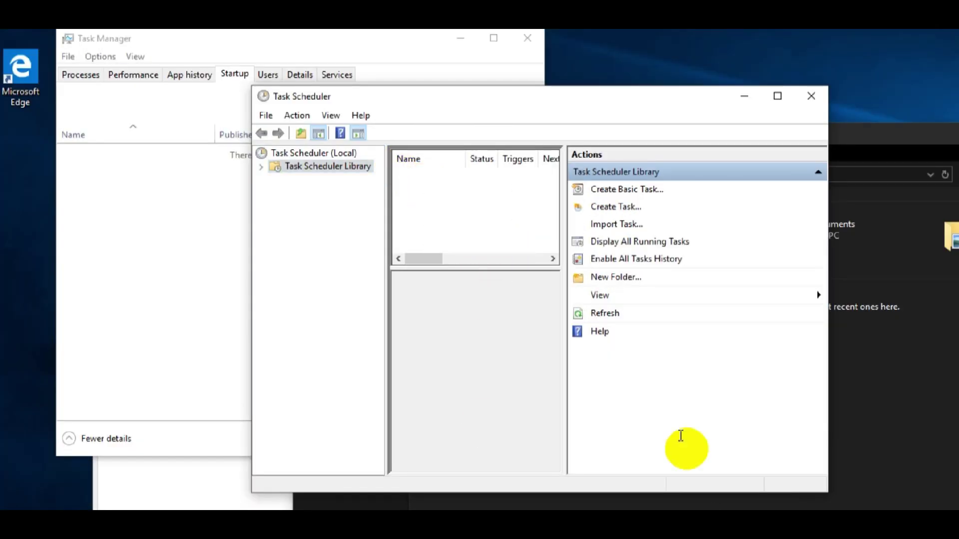
# Add the note line '<<<<delete all task' below the task scheduler note.
pyautogui.hotkey('alt', 'Tab')
pyautogui.moveTo(547, 157); pyautogui.dragTo(732, 116)
pyautogui.click(796, 214)
pyautogui.press('Return')
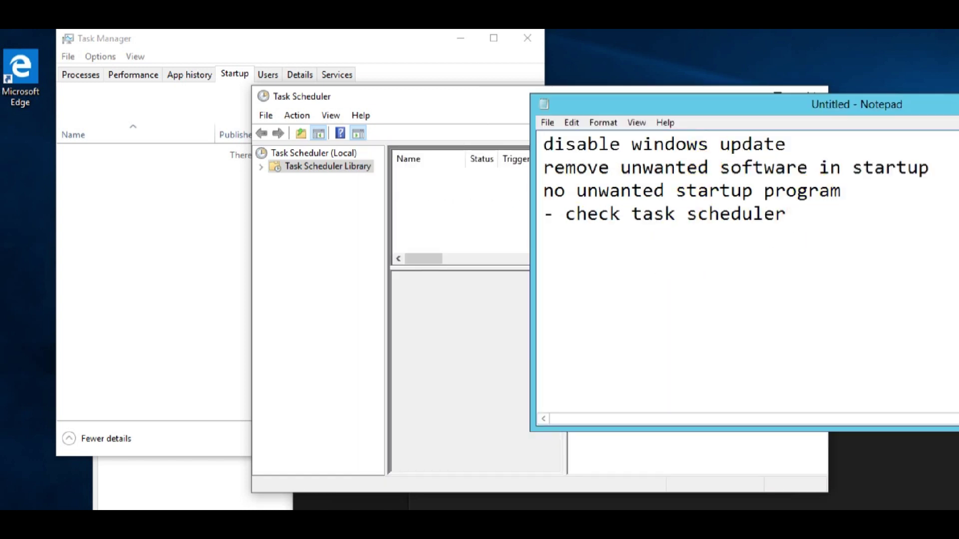
pyautogui.write('delete all task')
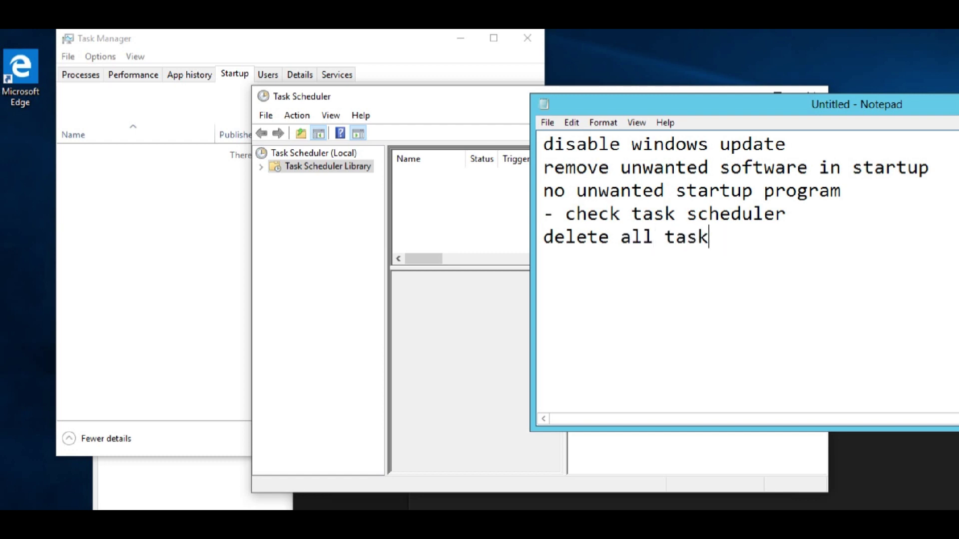
pyautogui.write('<<<<')
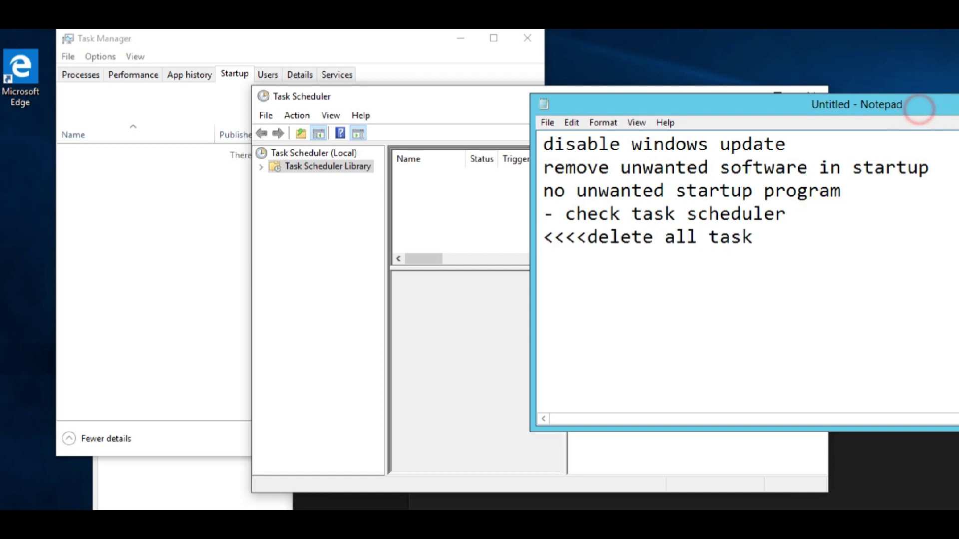
# Minimize Notepad and close Task Scheduler and Task Manager.
pyautogui.click(957, 102)
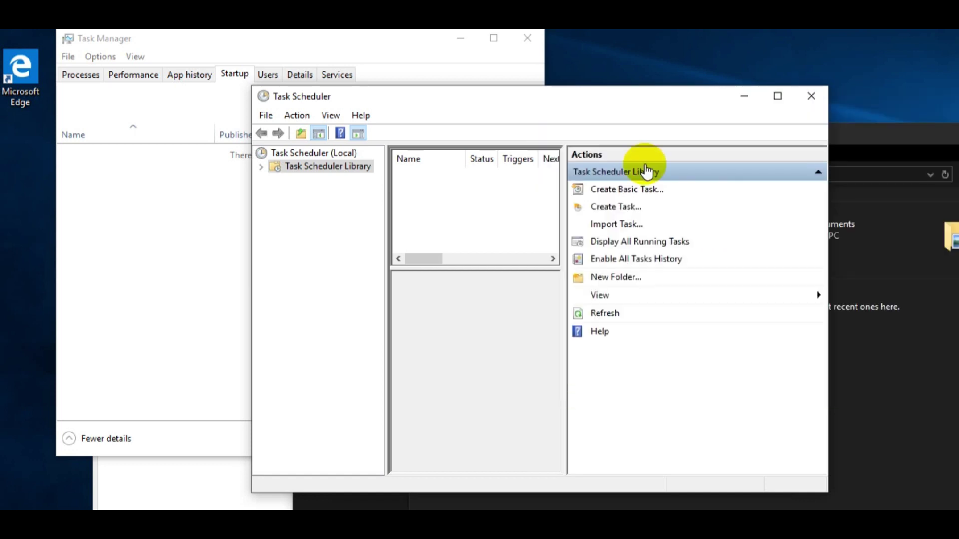
pyautogui.click(819, 102)
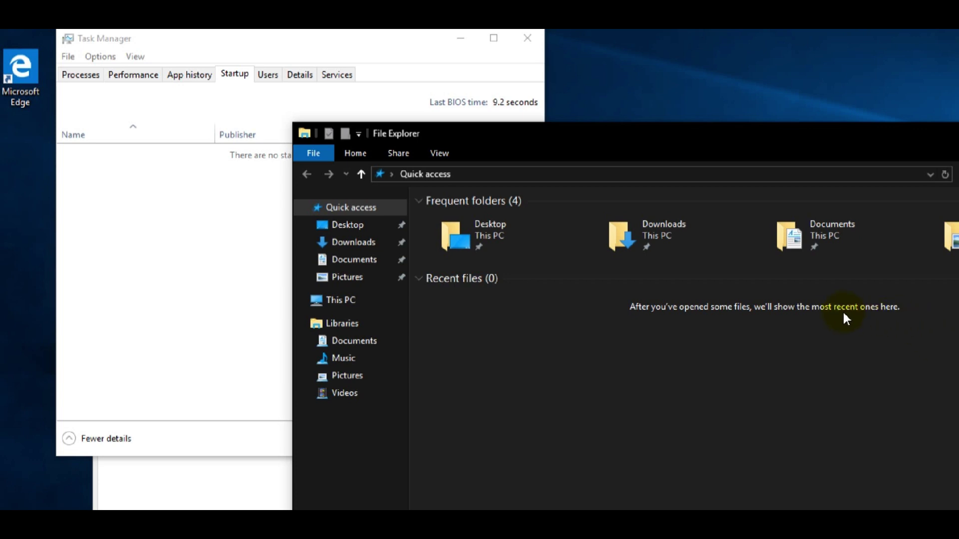
pyautogui.click(527, 38)
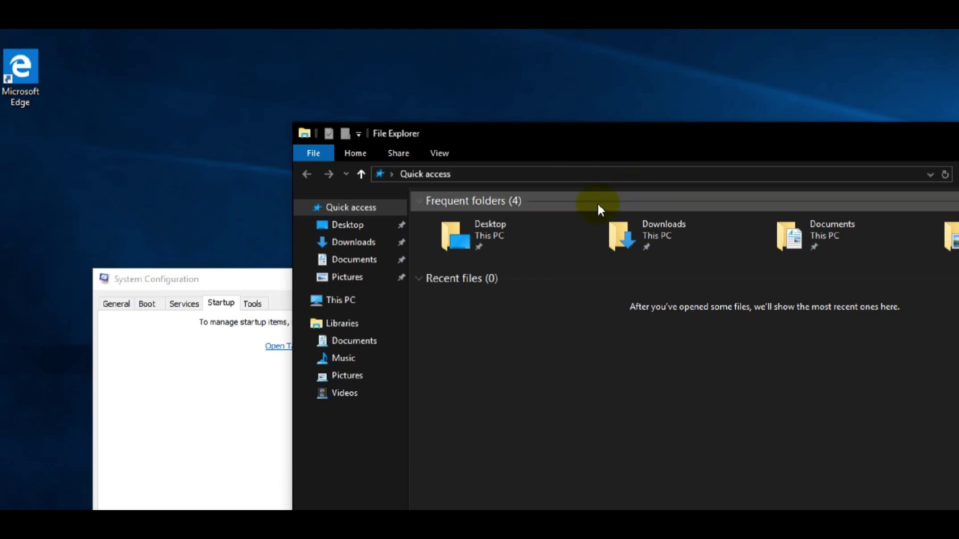
# Add the note '- adjust more on performance' and minimize Notepad again.
pyautogui.hotkey('alt', 'Tab')
pyautogui.click(774, 244)
pyautogui.press('Return')
pyautogui.write('- adjust ')
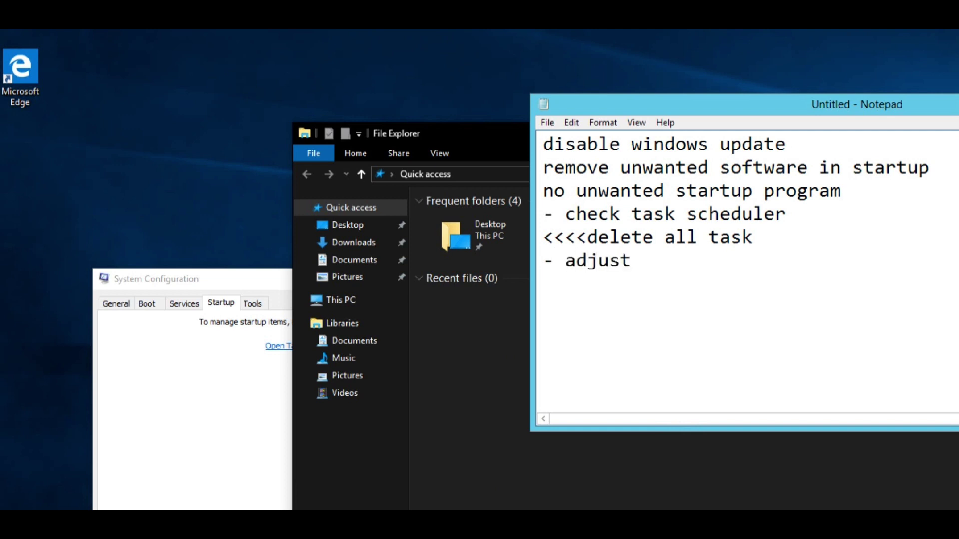
pyautogui.write('more on performance')
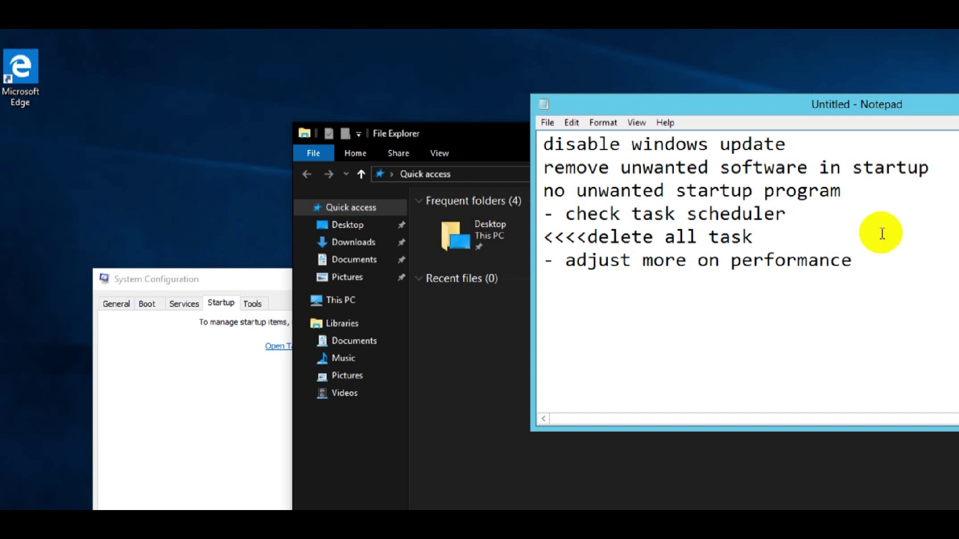
pyautogui.click(958, 102)
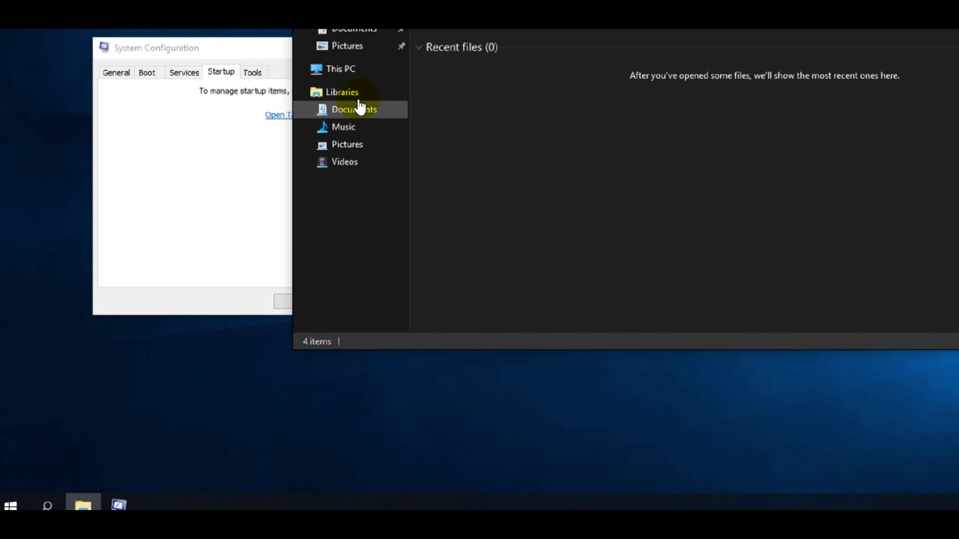
# From This PC's system properties, open Performance Options and choose Adjust for best performance.
pyautogui.click(342, 70)
pyautogui.rightClick(341, 70)
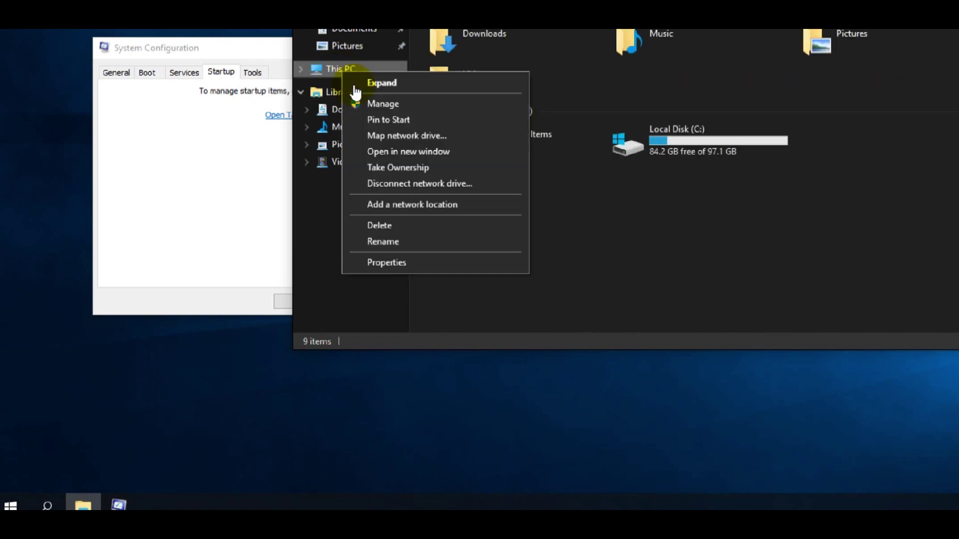
pyautogui.click(400, 263)
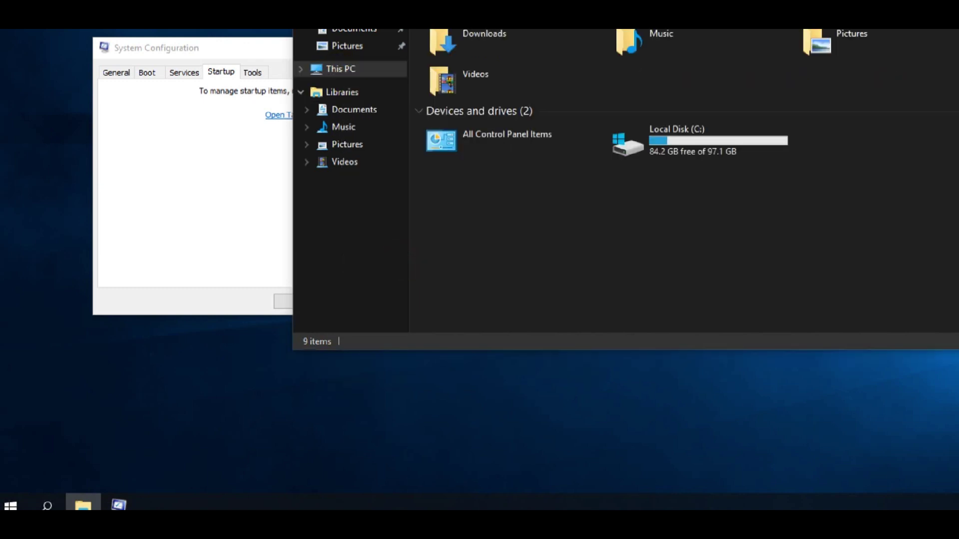
pyautogui.click(376, 160)
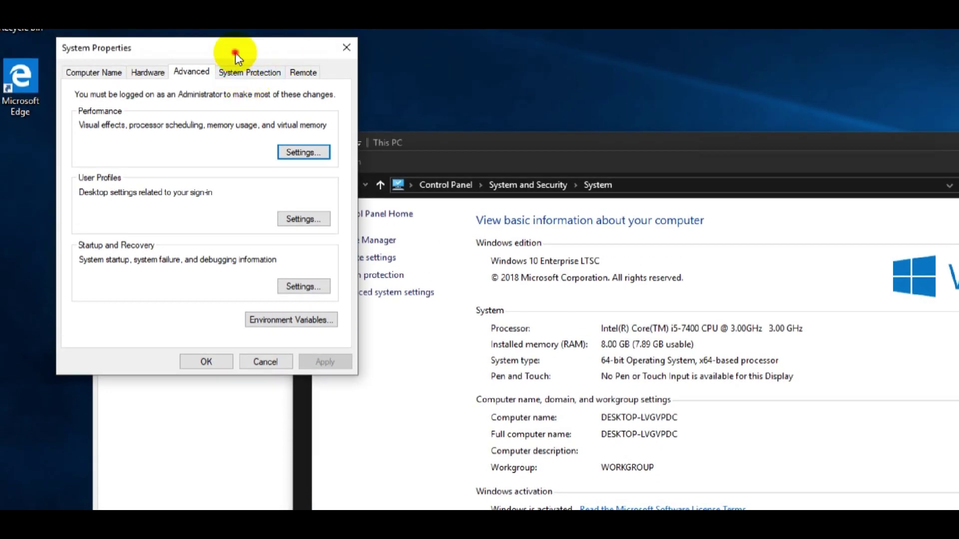
pyautogui.moveTo(235, 53); pyautogui.dragTo(370, 123)
pyautogui.click(442, 221)
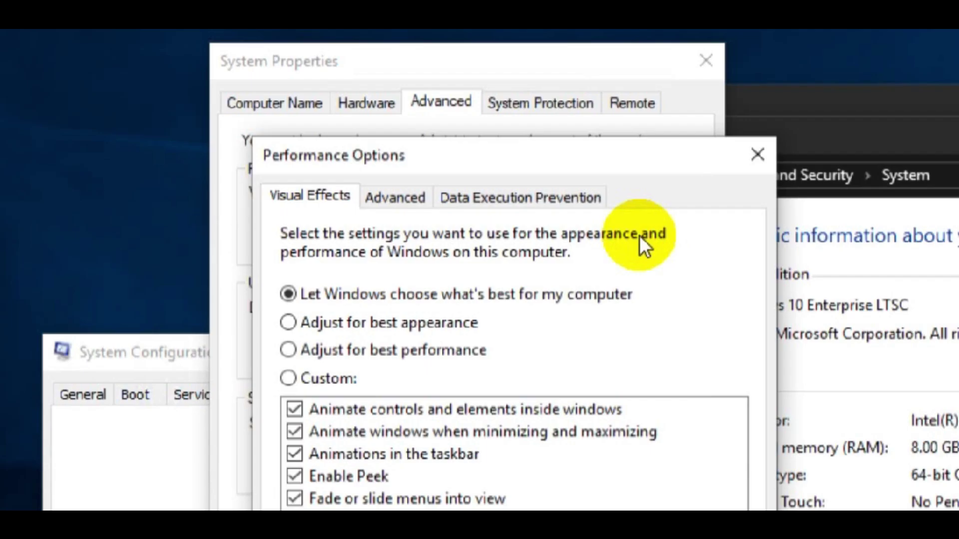
pyautogui.moveTo(363, 174); pyautogui.dragTo(324, 90)
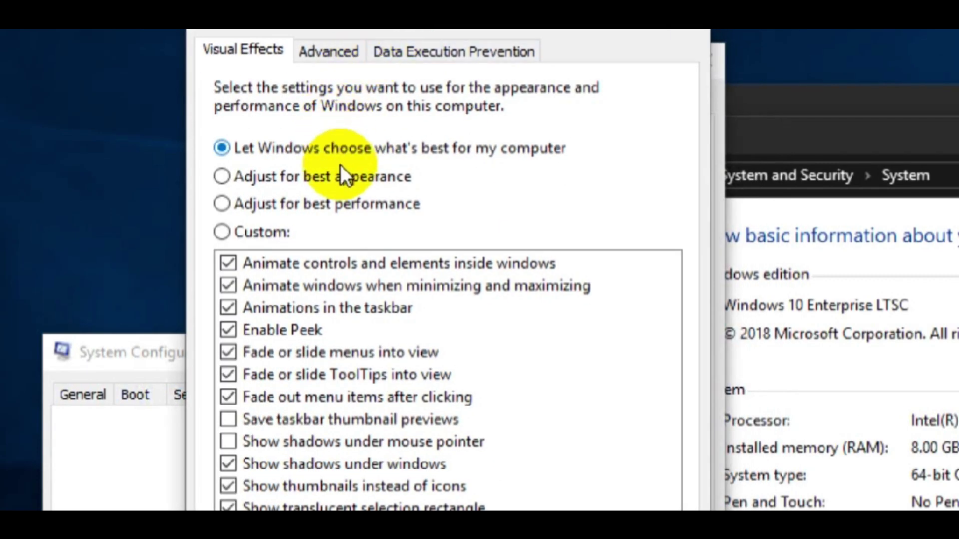
pyautogui.click(342, 203)
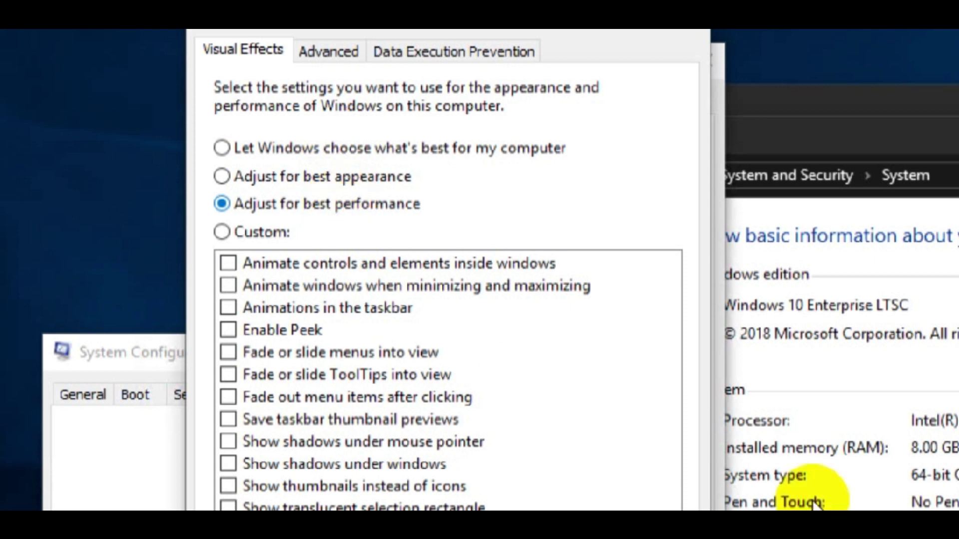
# Insert a '<<< select' note line above the adjust-performance note.
pyautogui.click(819, 534)
pyautogui.moveTo(793, 232); pyautogui.dragTo(334, 232)
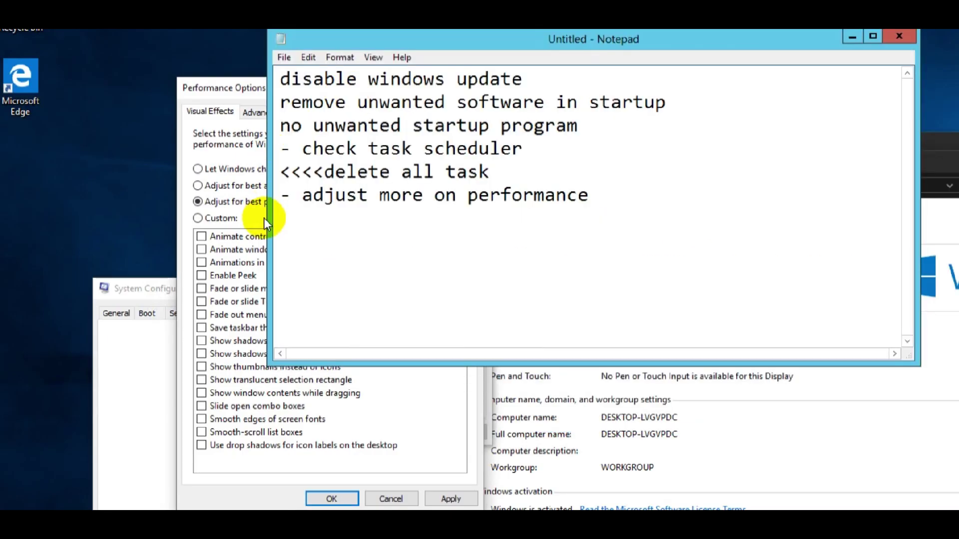
pyautogui.click(279, 196)
pyautogui.press('Return')
pyautogui.write('<<< select')
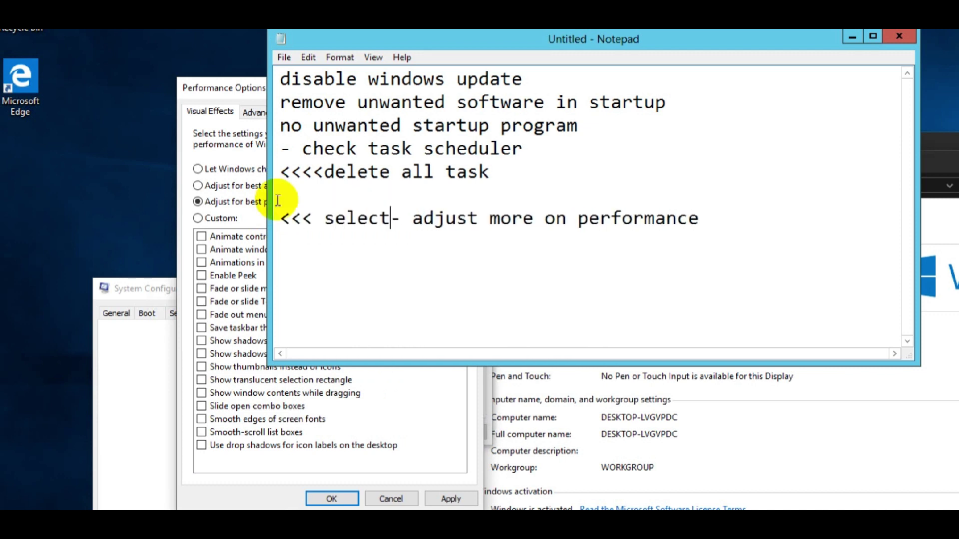
pyautogui.moveTo(358, 36); pyautogui.dragTo(435, 36)
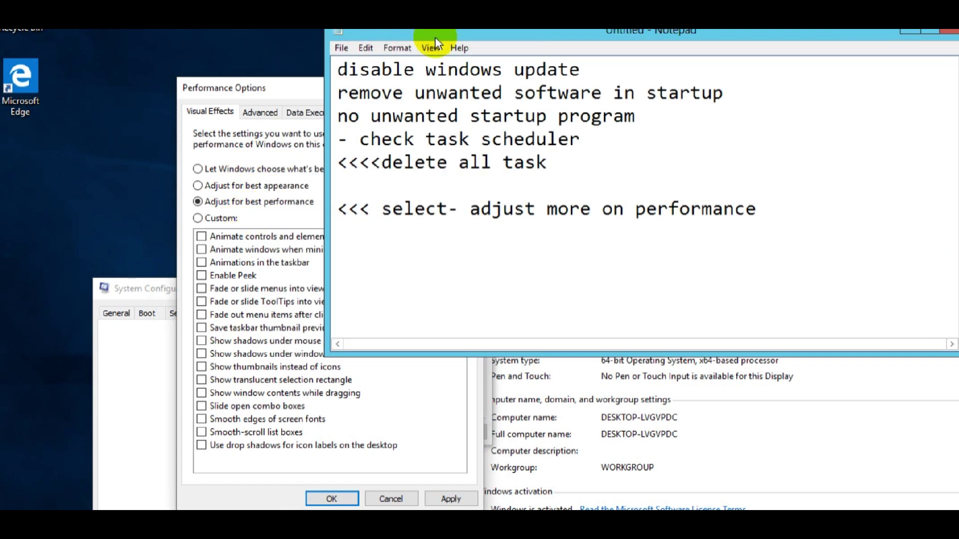
# Apply the best-performance visual effects and close Performance Options and System Properties.
pyautogui.click(452, 497)
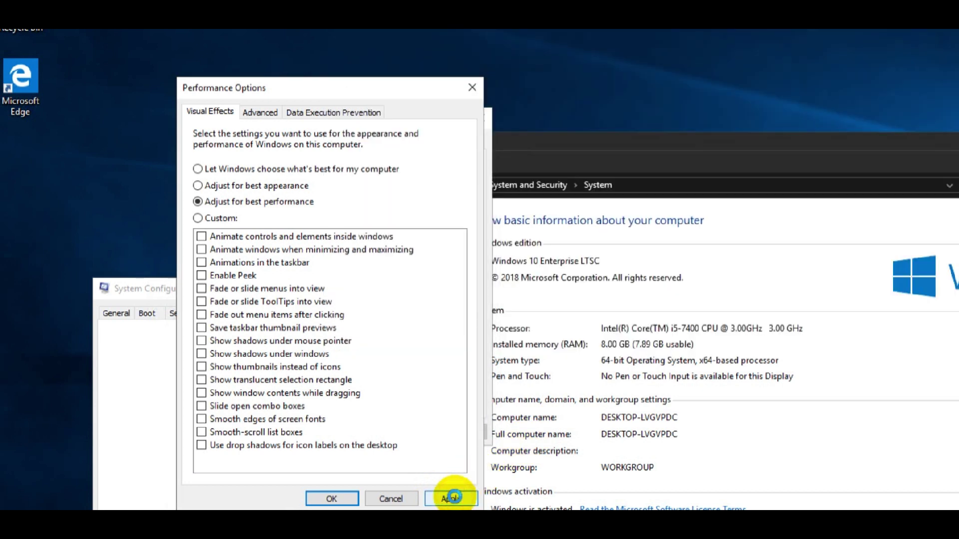
pyautogui.click(328, 495)
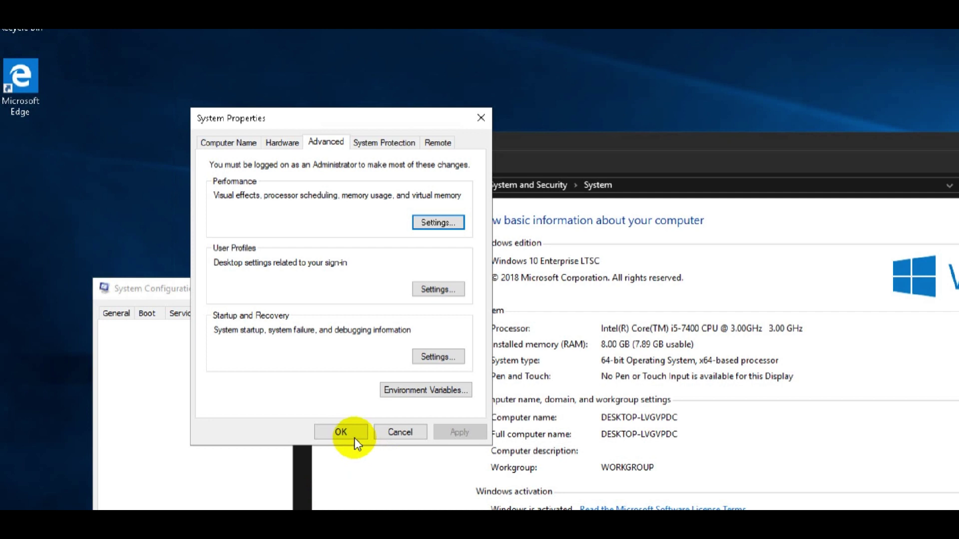
pyautogui.click(352, 435)
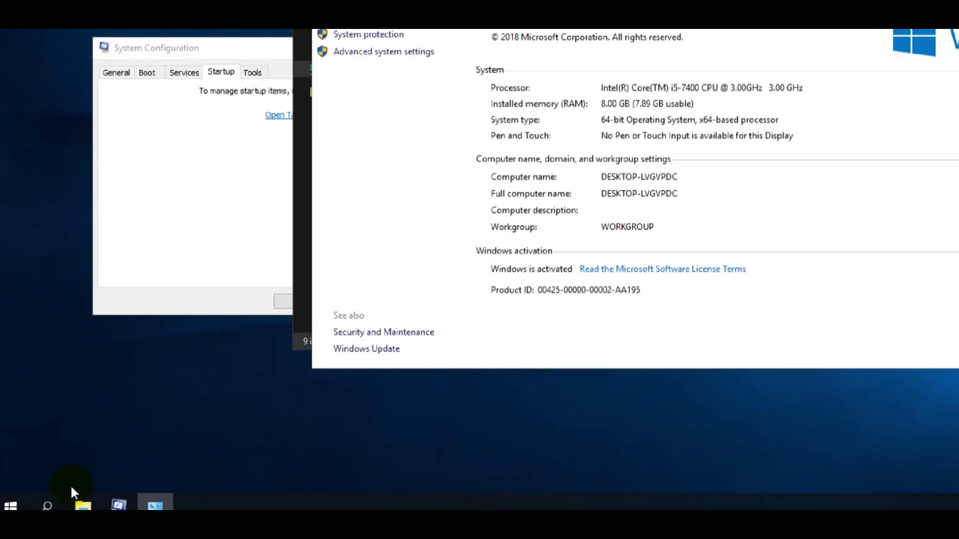
# Open System Configuration from a 'syst' search and show its Boot tab.
pyautogui.click(48, 505)
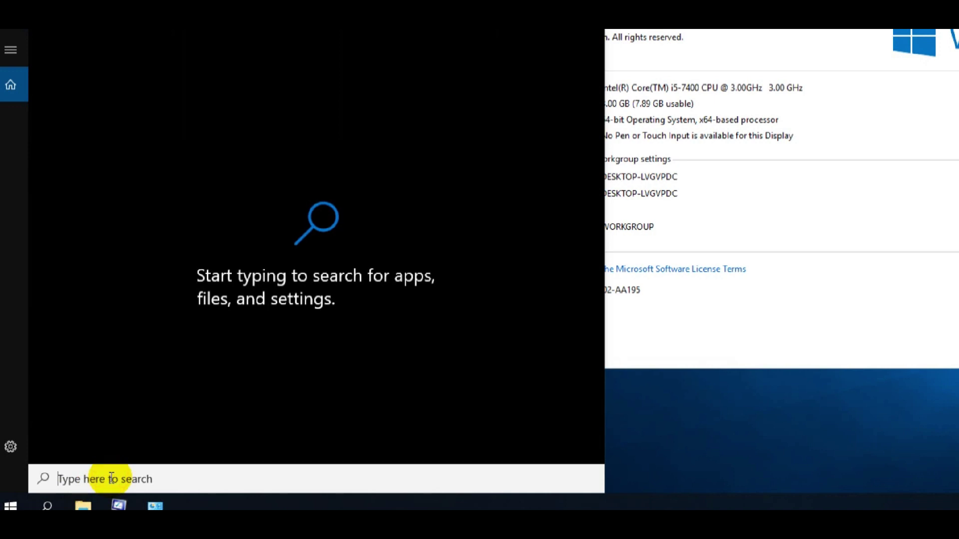
pyautogui.write('syst')
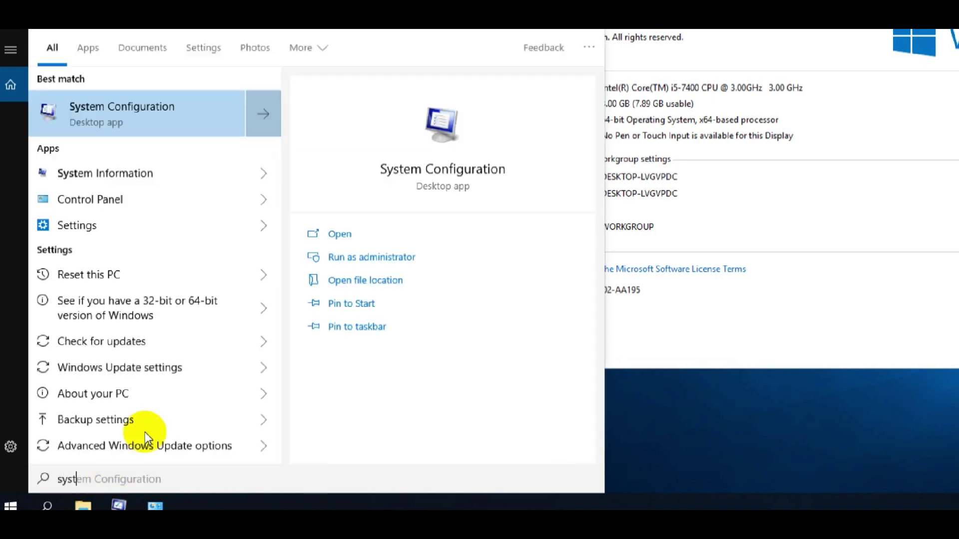
pyautogui.click(133, 127)
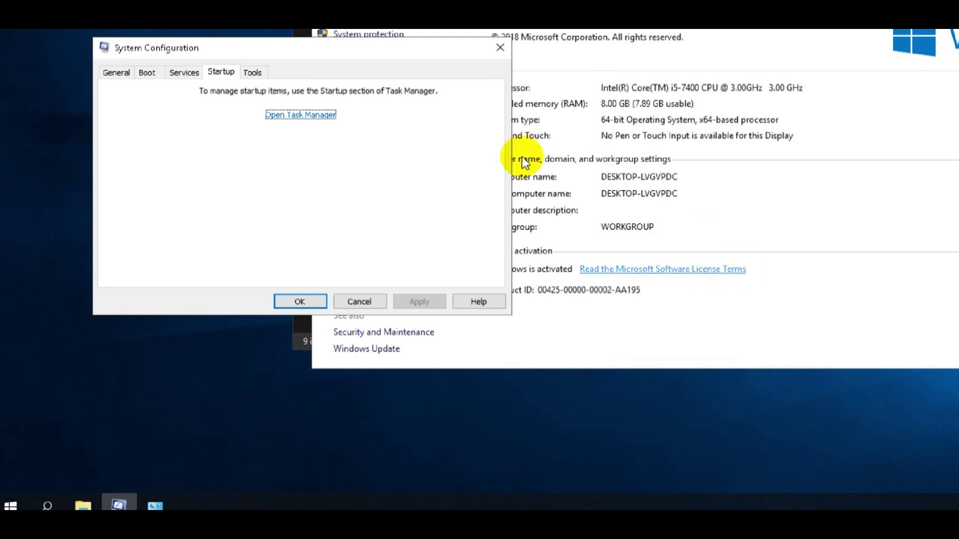
pyautogui.click(156, 73)
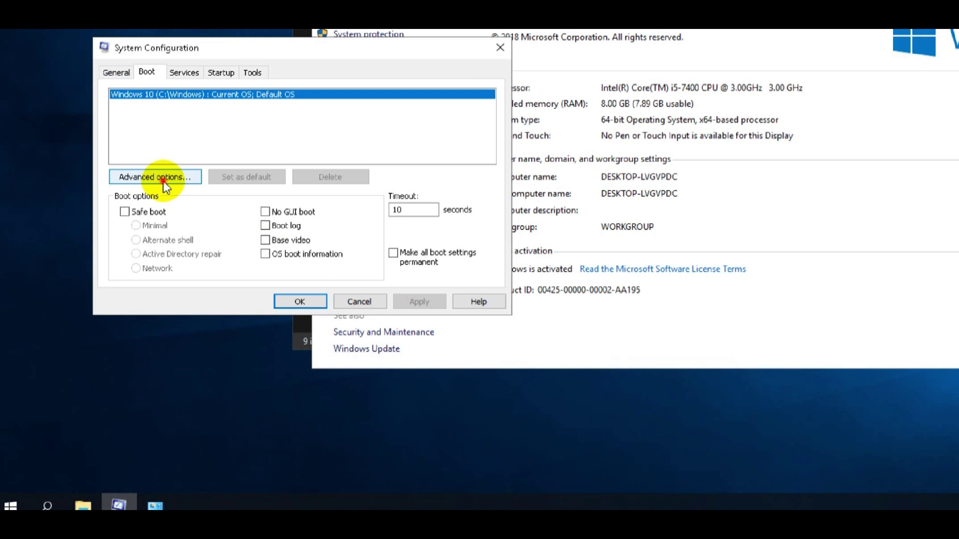
# Open BOOT Advanced Options for the Windows 10 entry, then bring Notepad forward.
pyautogui.click(162, 179)
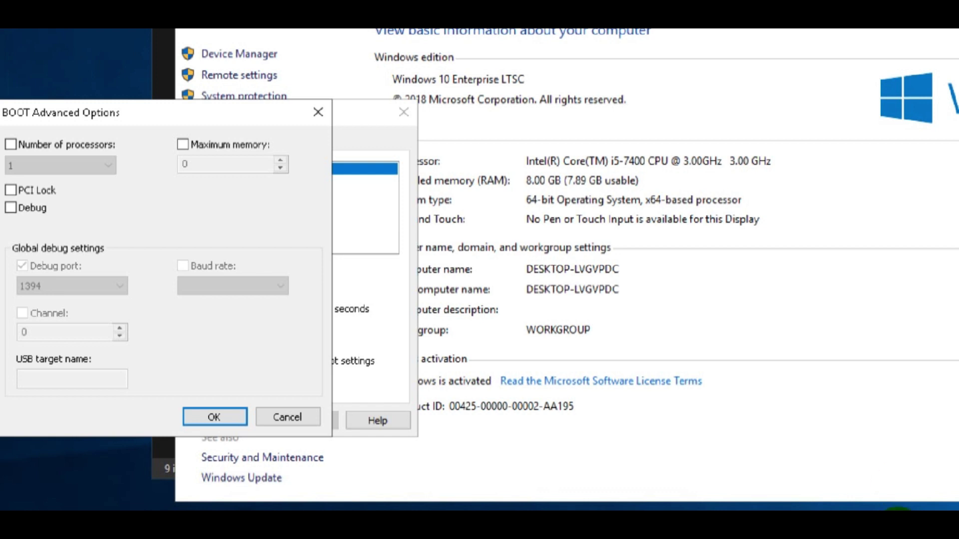
pyautogui.hotkey('alt', 'Tab')
# Add the line 'Select maximum number of processors <<' below the performance note in Notepad.
pyautogui.click(729, 198)
pyautogui.press('Return')
pyautogui.press('Return')
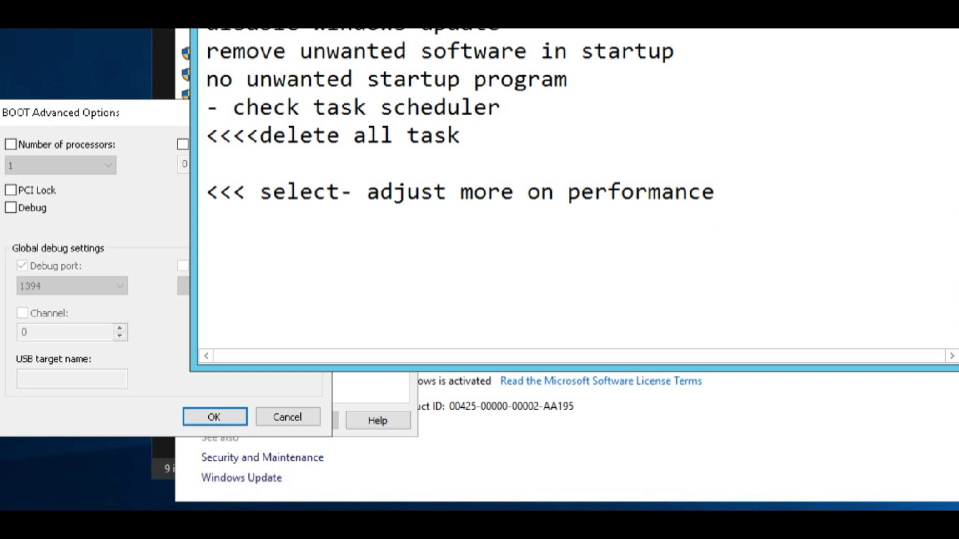
pyautogui.write('Select ma')
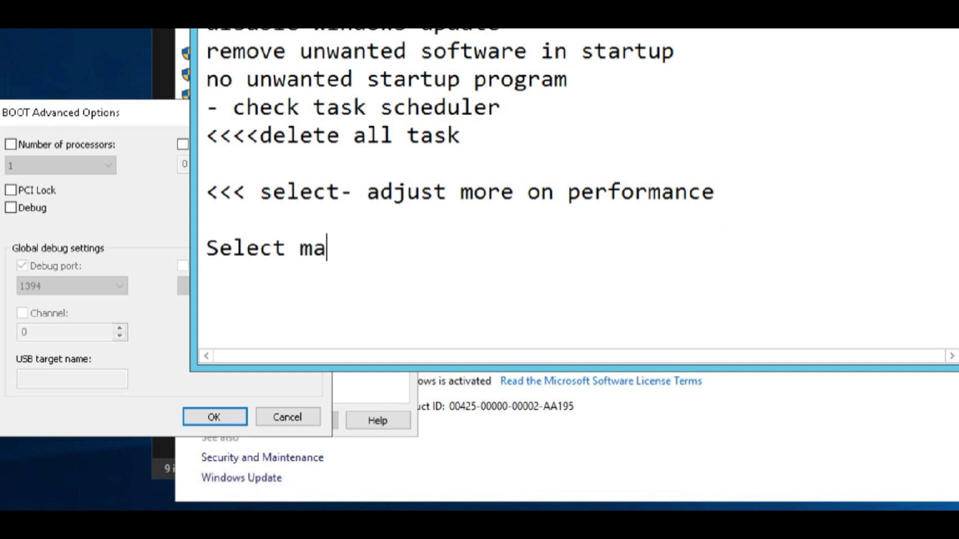
pyautogui.write('ximum number og')
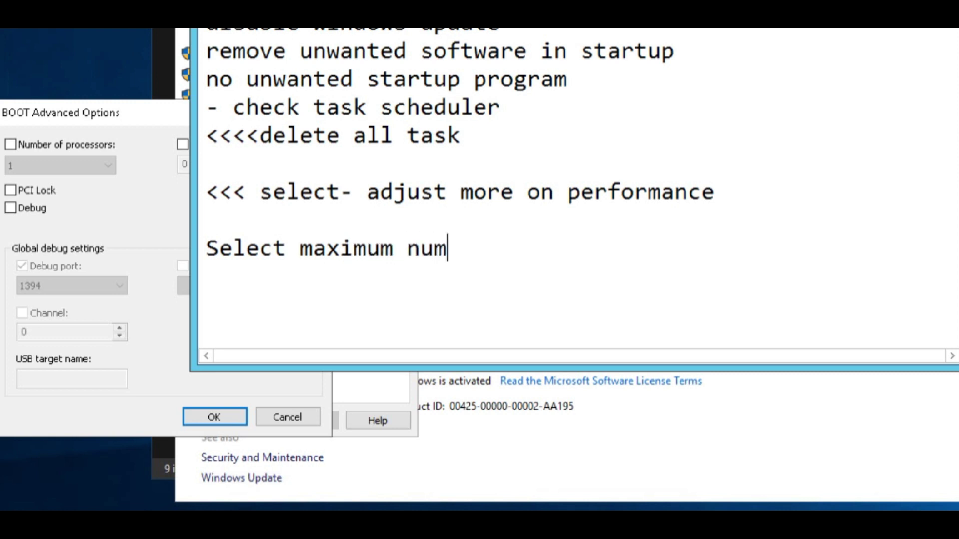
pyautogui.press('BackSpace')
pyautogui.write('f procve')
pyautogui.press('BackSpace')
pyautogui.press('BackSpace')
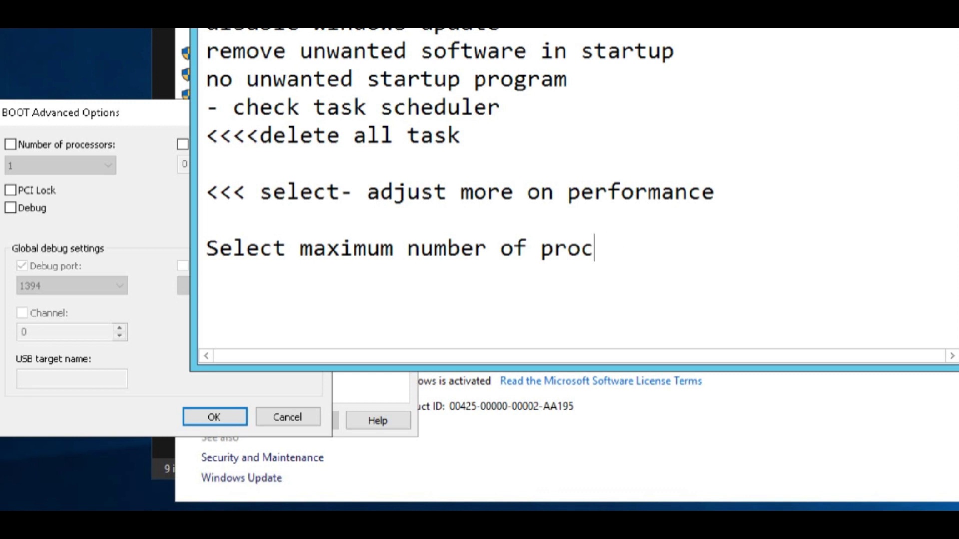
pyautogui.write('c')
pyautogui.press('BackSpace')
pyautogui.write('essors')
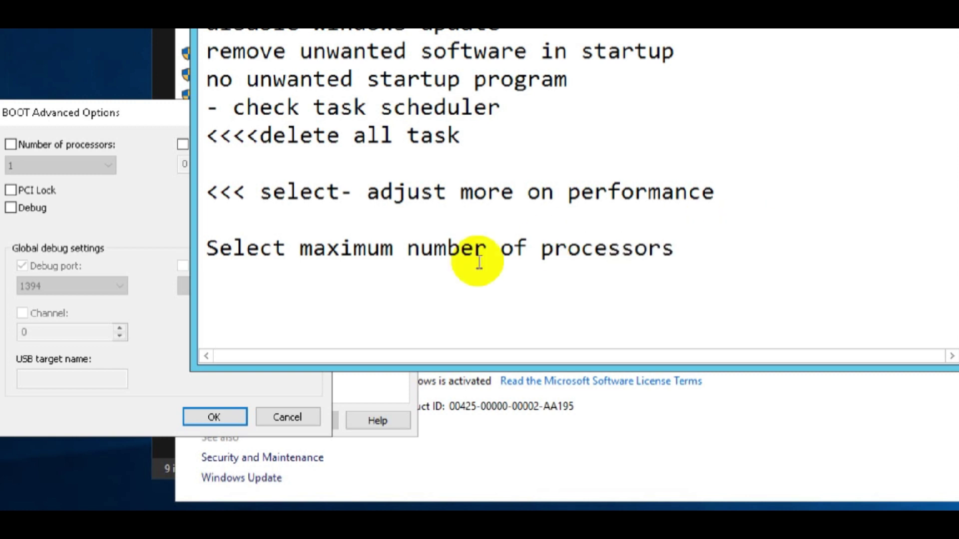
pyautogui.click(205, 249)
pyautogui.write('<<')
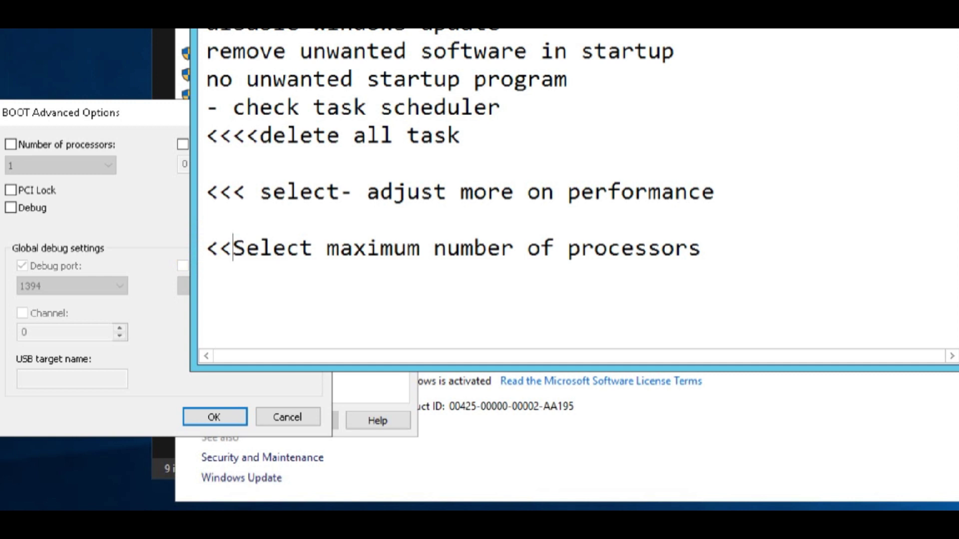
# Limit the boot to 4 processors in BOOT Advanced Options.
pyautogui.click(10, 144)
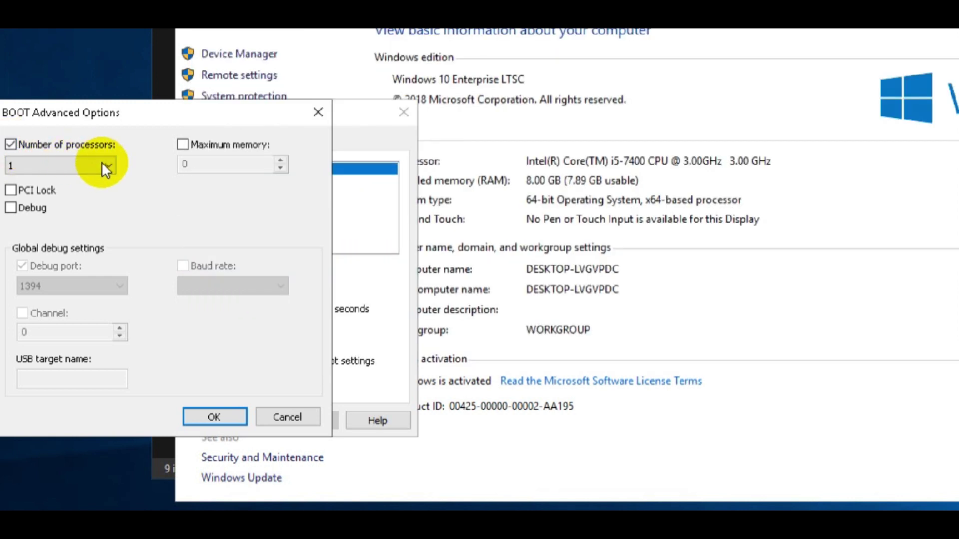
pyautogui.click(107, 166)
pyautogui.click(26, 215)
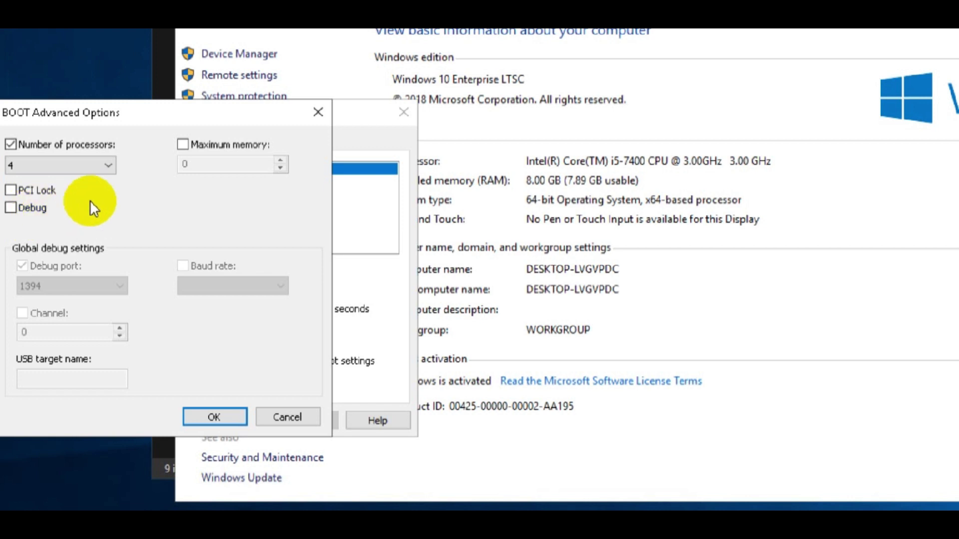
# Note 'and maximum memory', enable the 8192 maximum memory limit, and confirm with OK.
pyautogui.hotkey('alt', 'Tab')
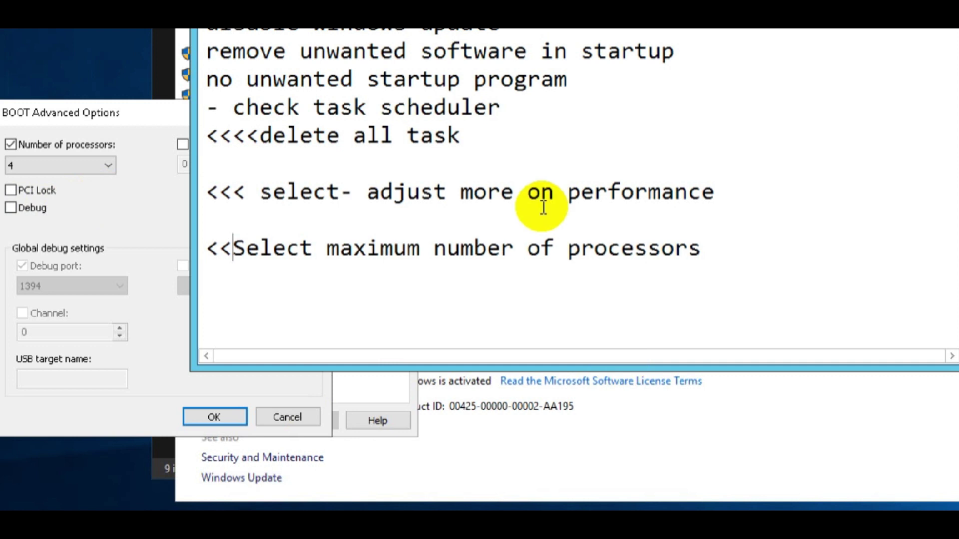
pyautogui.moveTo(279, 5); pyautogui.dragTo(359, 46)
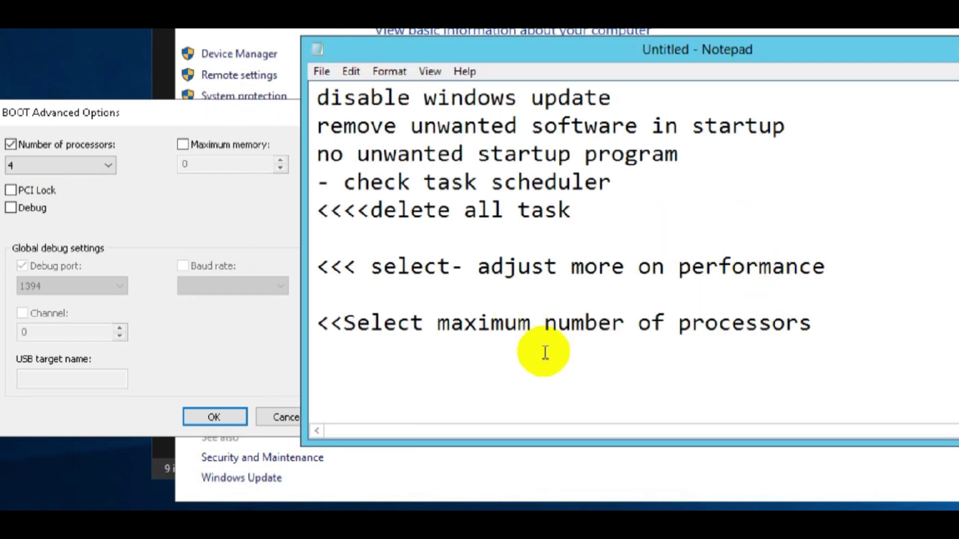
pyautogui.click(812, 325)
pyautogui.press('Return')
pyautogui.write('and maxi')
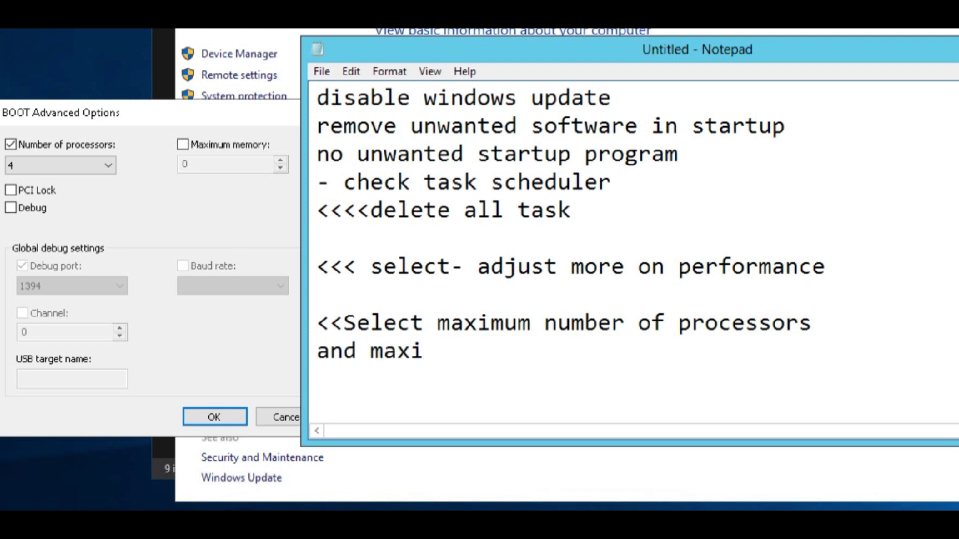
pyautogui.write('mum memory')
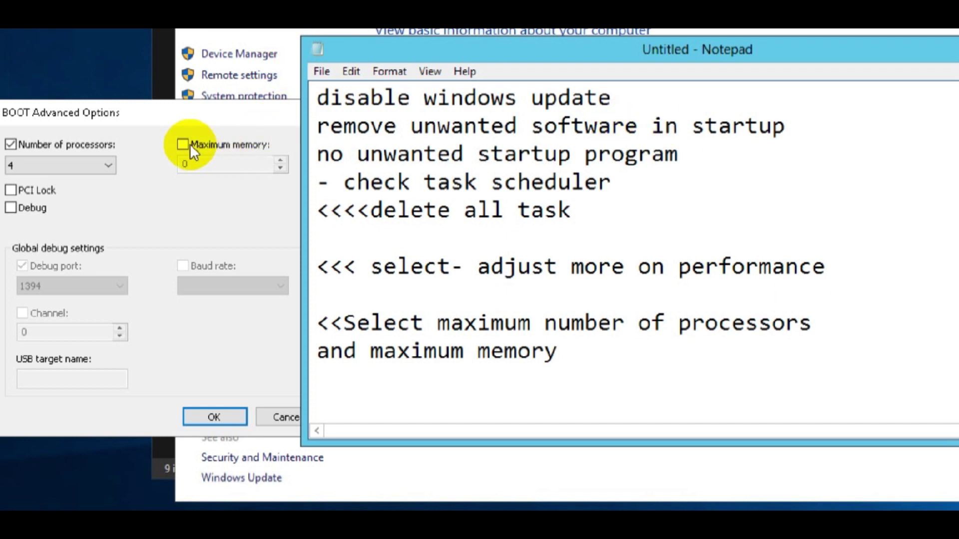
pyautogui.click(182, 145)
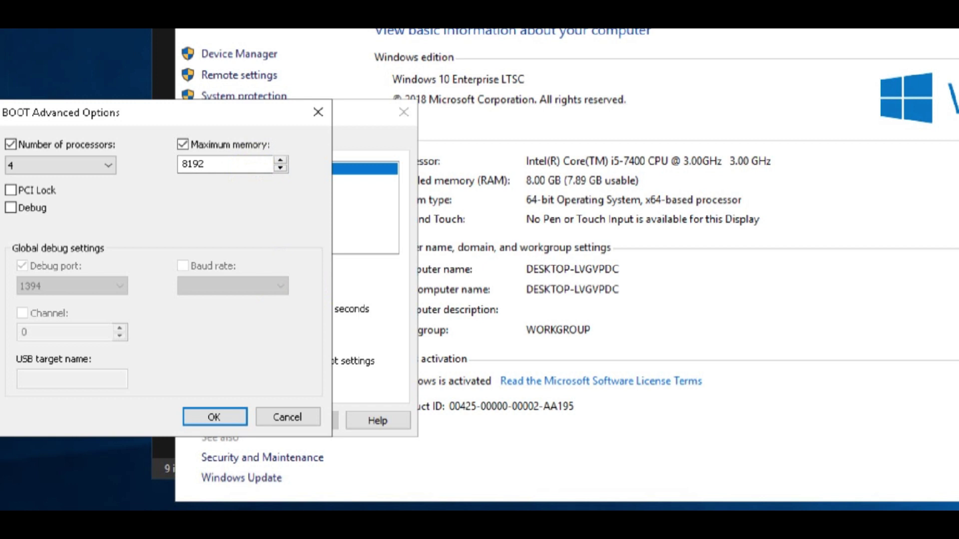
pyautogui.click(238, 415)
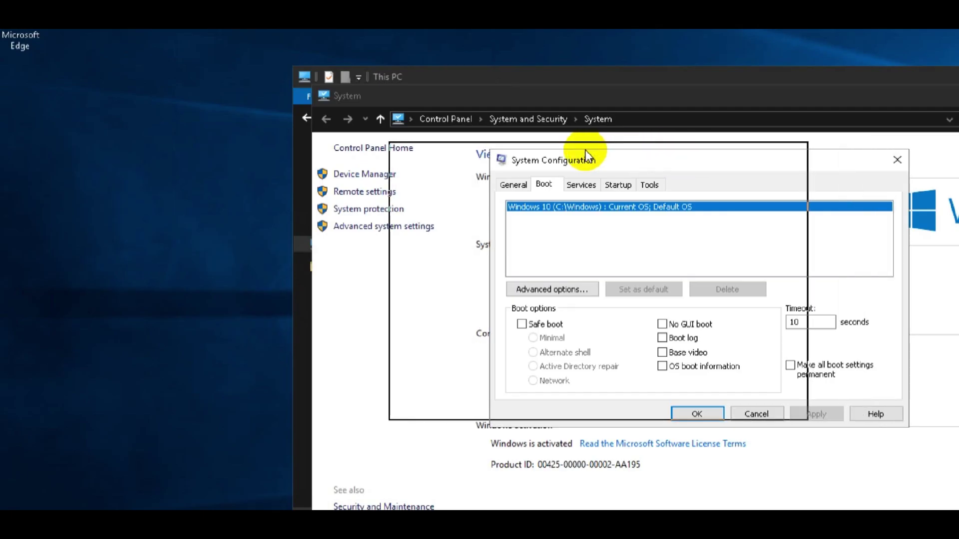
# Rearrange the windows and add the note '<< change timeout'.
pyautogui.moveTo(586, 150); pyautogui.dragTo(583, 153)
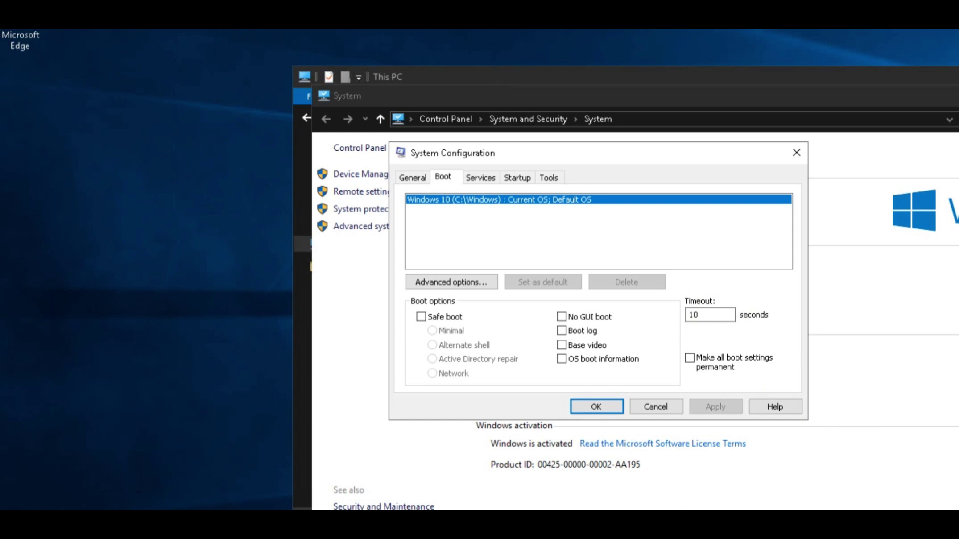
pyautogui.hotkey('alt', 'Tab')
pyautogui.moveTo(544, 89); pyautogui.dragTo(840, 127)
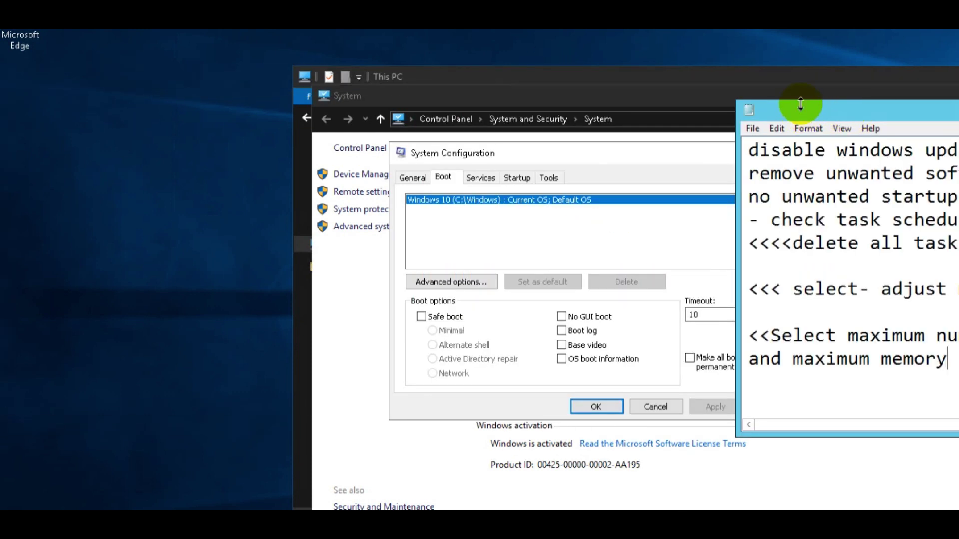
pyautogui.moveTo(800, 103); pyautogui.dragTo(809, 42)
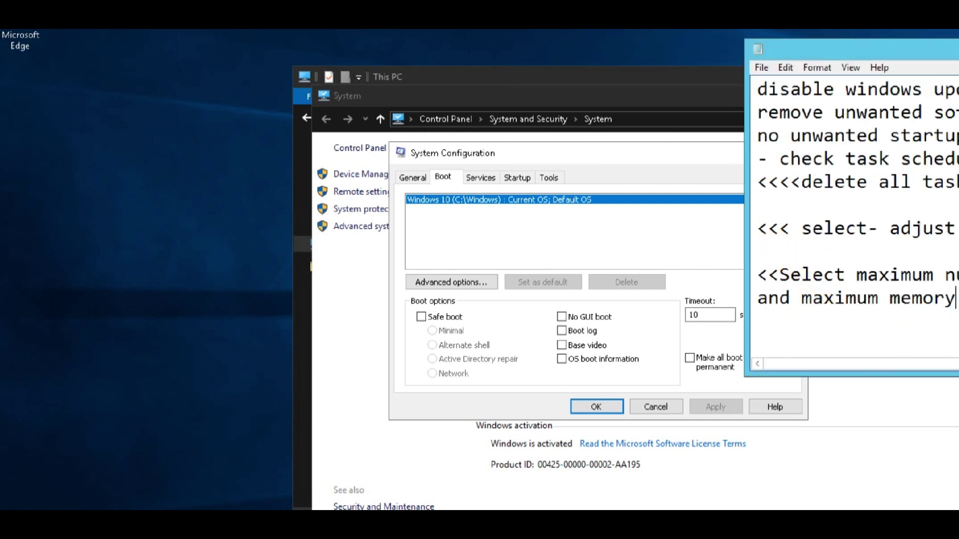
pyautogui.write('<< change ')
pyautogui.write('timeout')
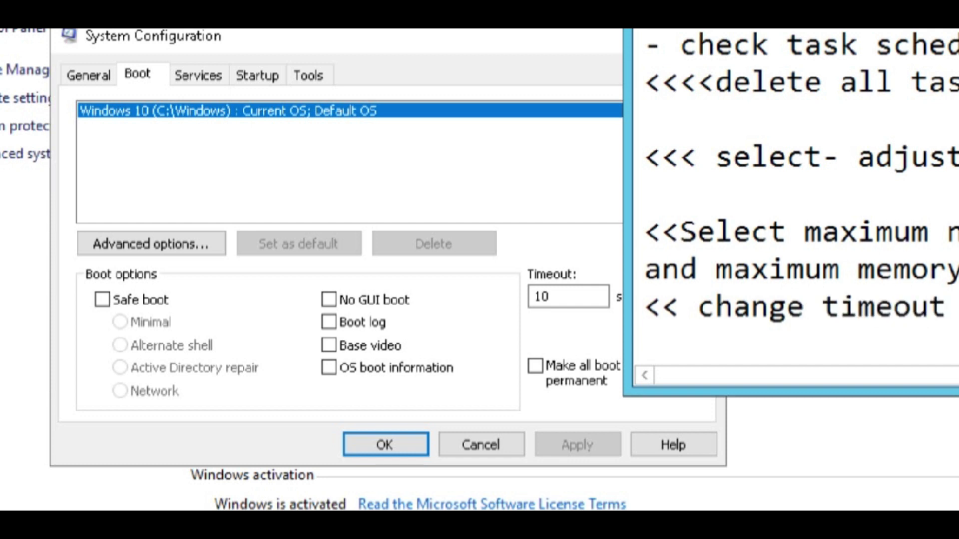
# Change the boot timeout from 10 to 3 seconds, then place the notes beside it.
pyautogui.click(539, 296)
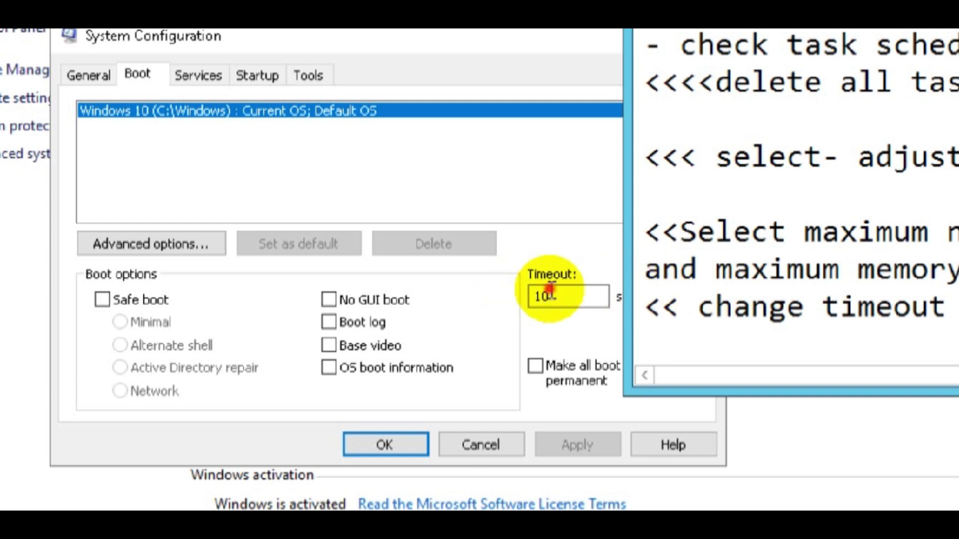
pyautogui.moveTo(546, 296); pyautogui.dragTo(507, 290)
pyautogui.write('3')
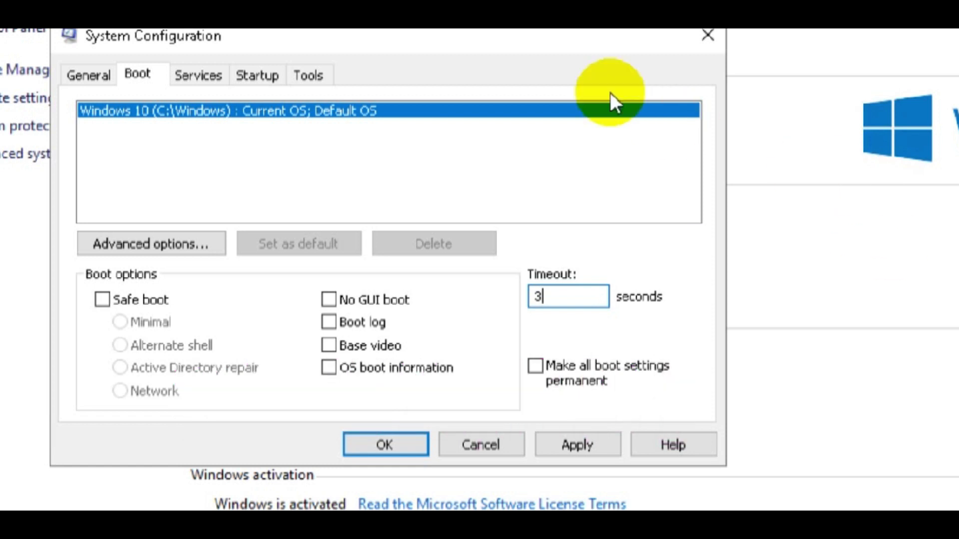
pyautogui.moveTo(601, 150); pyautogui.dragTo(307, 134)
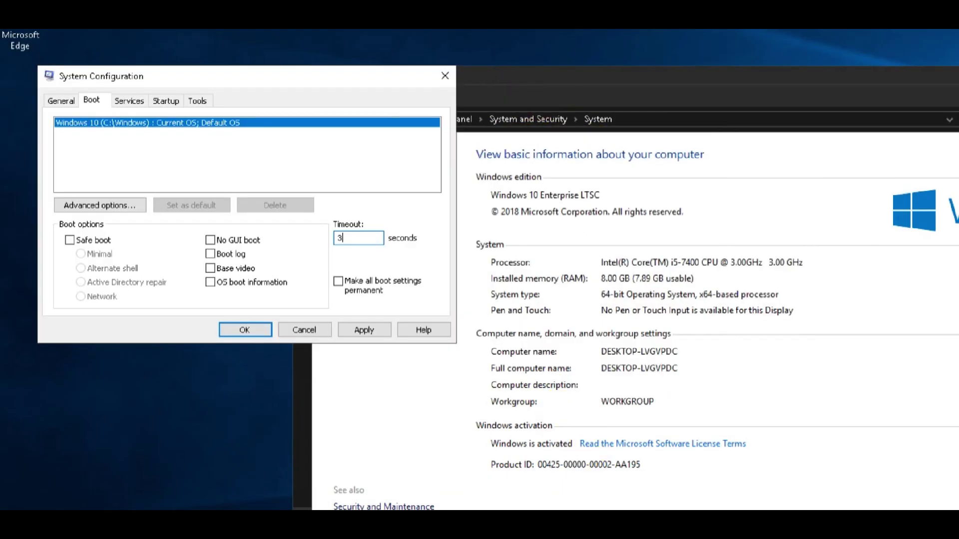
pyautogui.hotkey('alt', 'Tab')
pyautogui.moveTo(896, 50); pyautogui.dragTo(574, 94)
# Add the note '<< check make all boot.....' under the performance line.
pyautogui.click(443, 291)
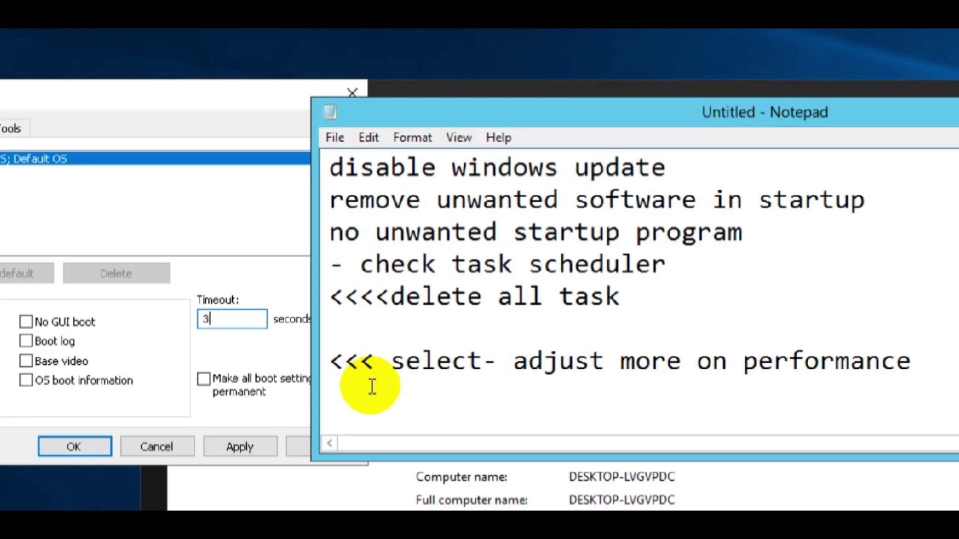
pyautogui.write('<< chwe')
pyautogui.press('BackSpace')
pyautogui.write('ec')
pyautogui.press('BackSpace')
pyautogui.press('BackSpace')
pyautogui.press('BackSpace')
pyautogui.write('ec')
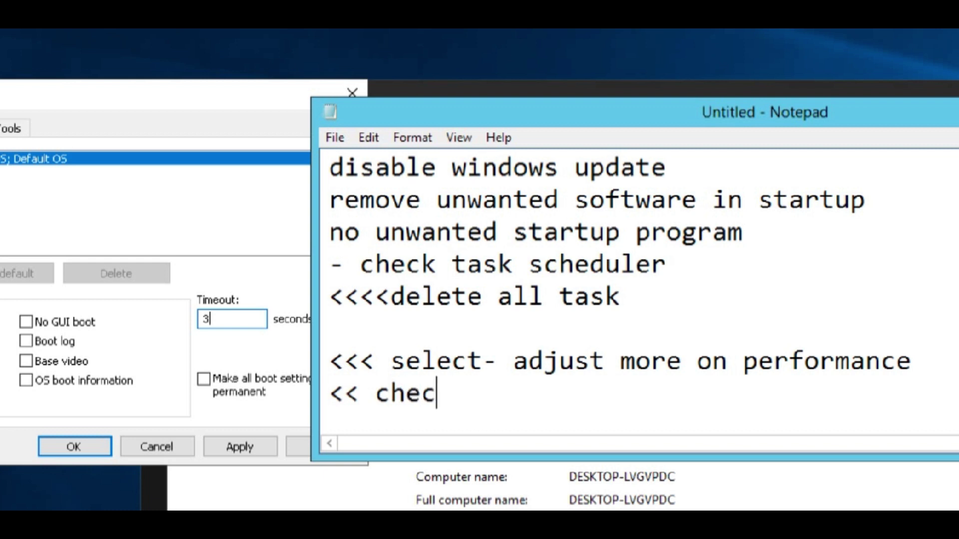
pyautogui.write('k mak')
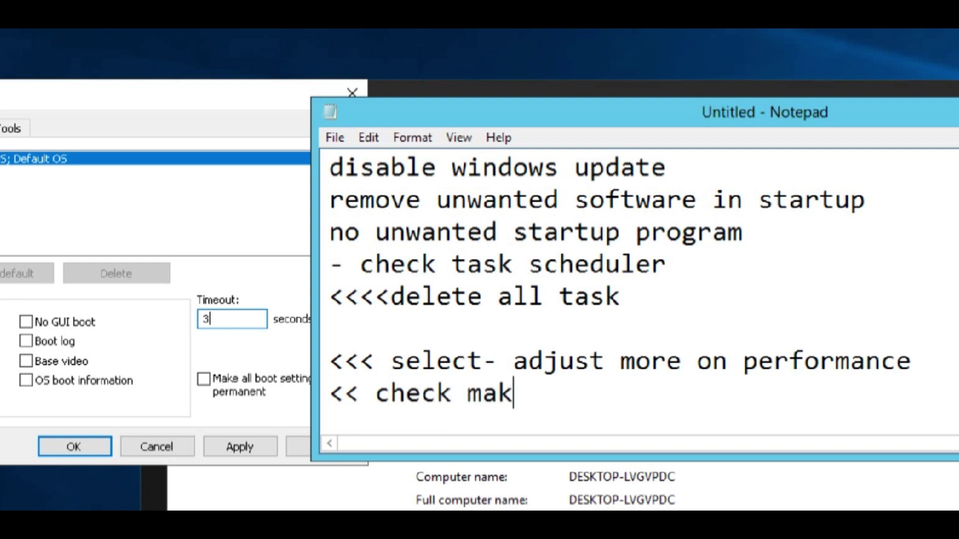
pyautogui.write('e all boot.....')
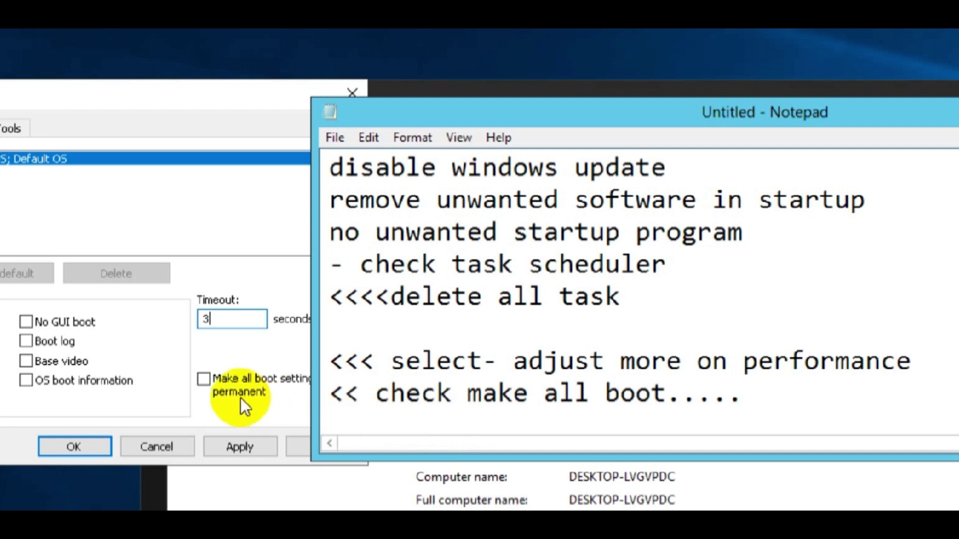
# Tick 'Make all boot settings permanent', note 'then click apply and ok', and apply.
pyautogui.click(204, 380)
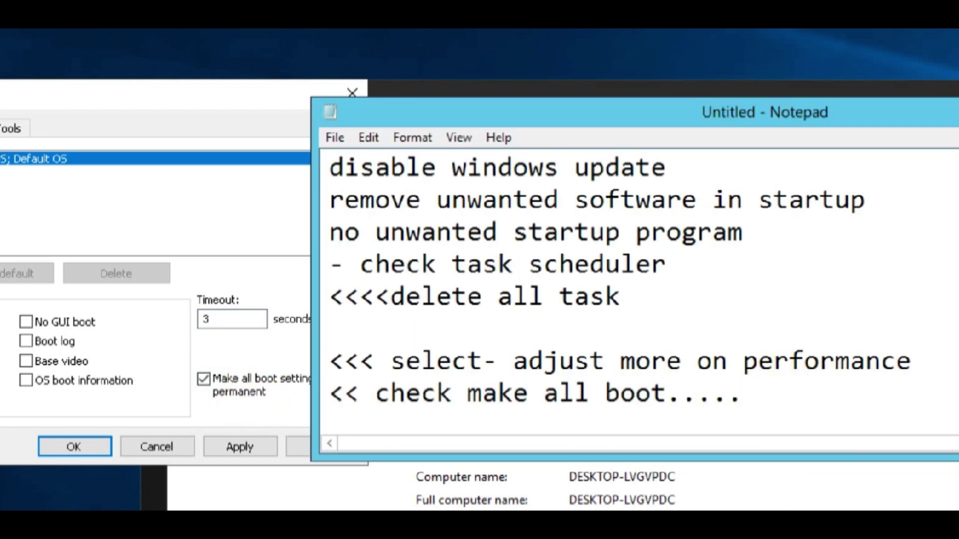
pyautogui.press('Return')
pyautogui.write('then click a')
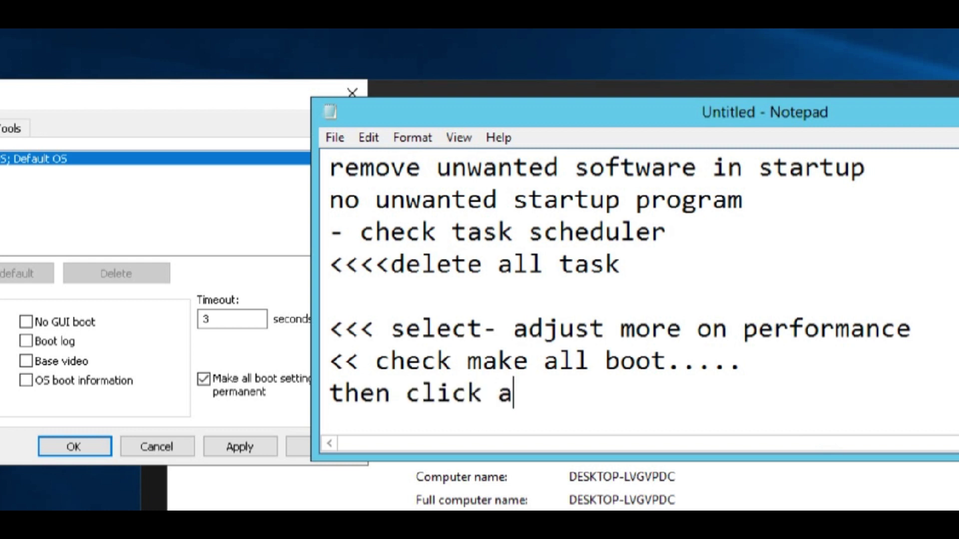
pyautogui.write('pply ')
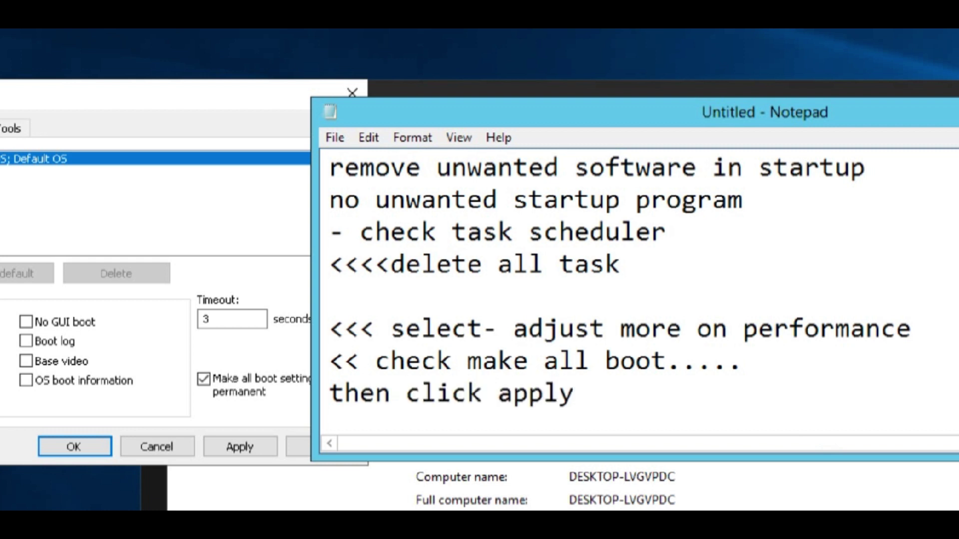
pyautogui.write('and ok')
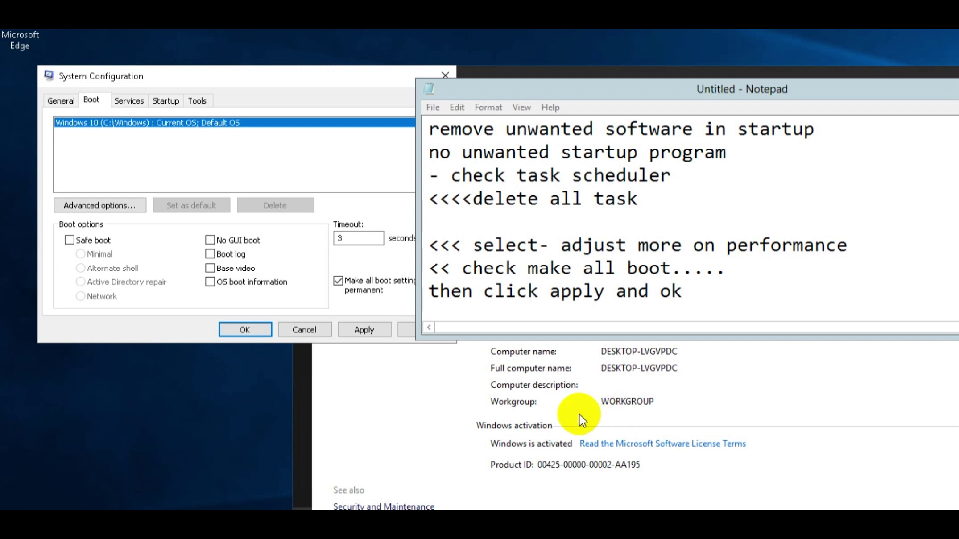
pyautogui.click(364, 330)
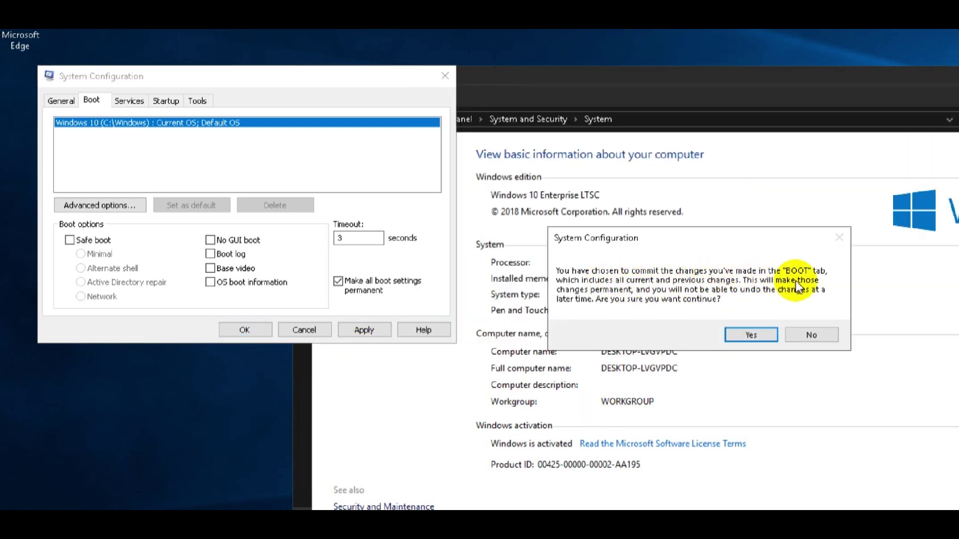
# Confirm the permanent boot changes and exit without restarting.
pyautogui.click(744, 334)
pyautogui.click(257, 330)
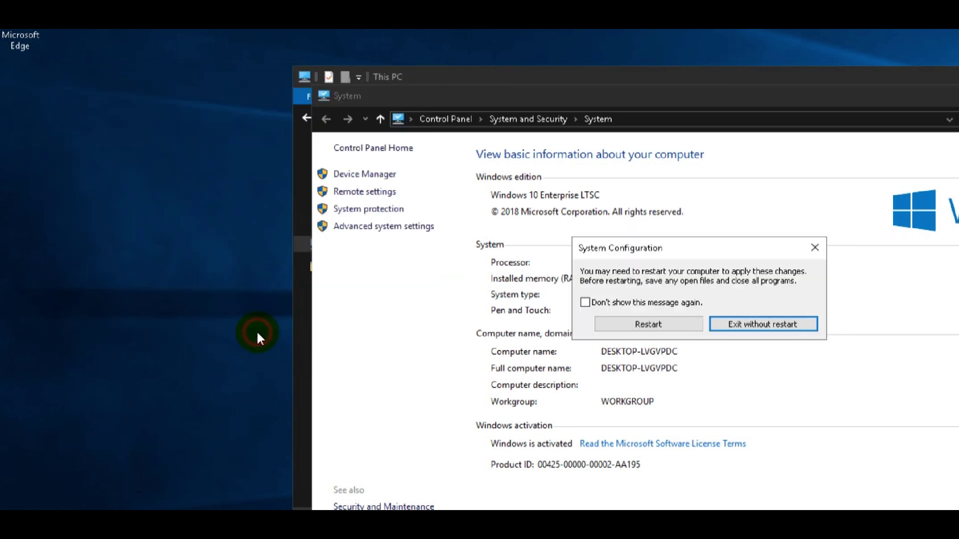
pyautogui.click(781, 323)
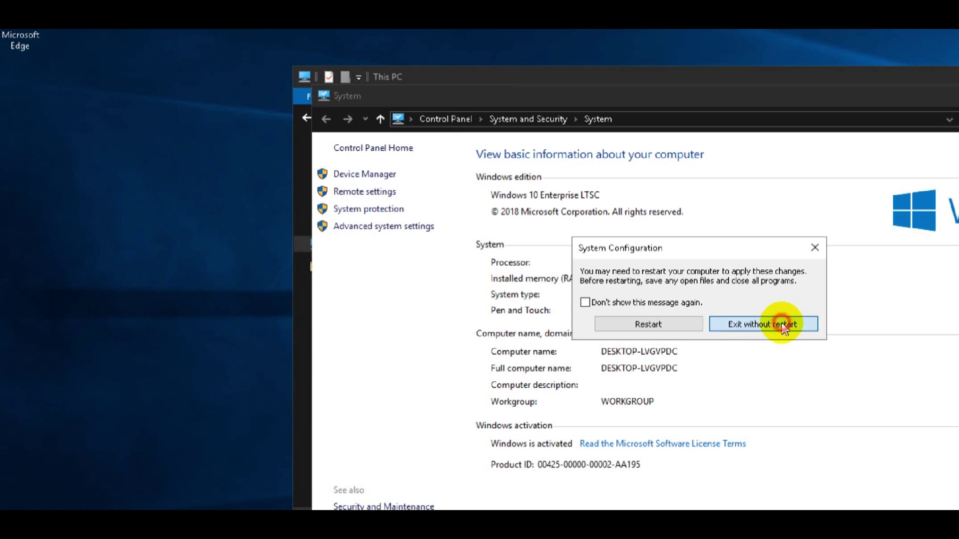
# Add the lines 'next' and 'search/ to go power option' to the notes.
pyautogui.hotkey('alt', 'Tab')
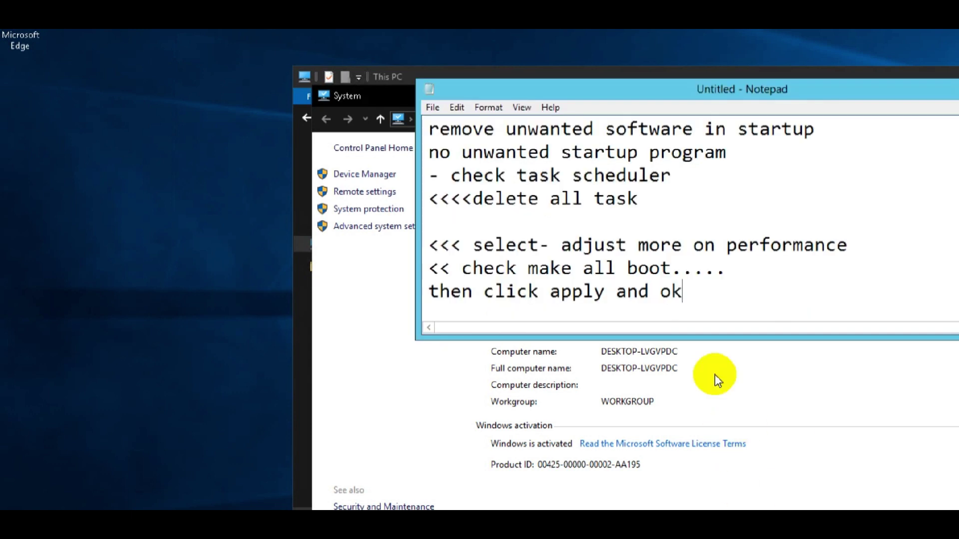
pyautogui.press('Return')
pyautogui.write('next')
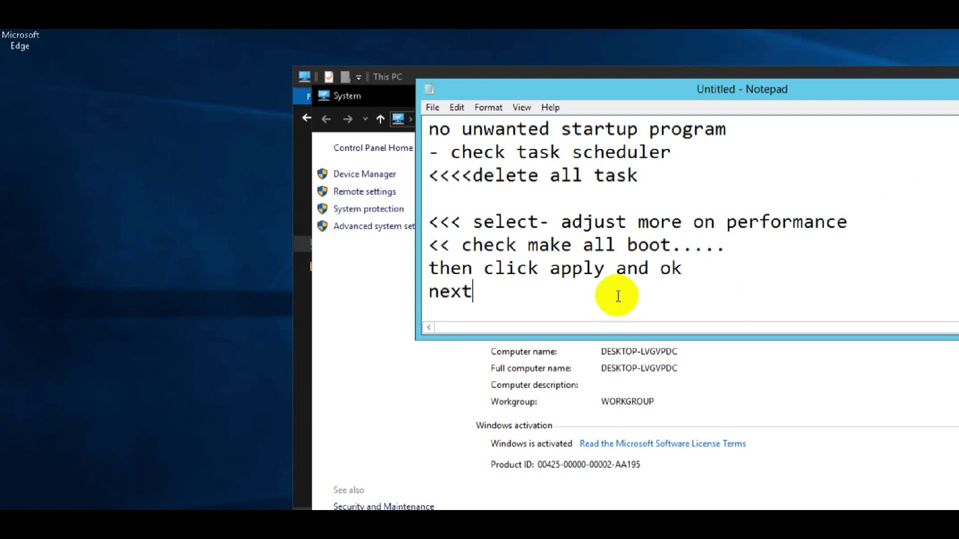
pyautogui.press('Return')
pyautogui.write('sear')
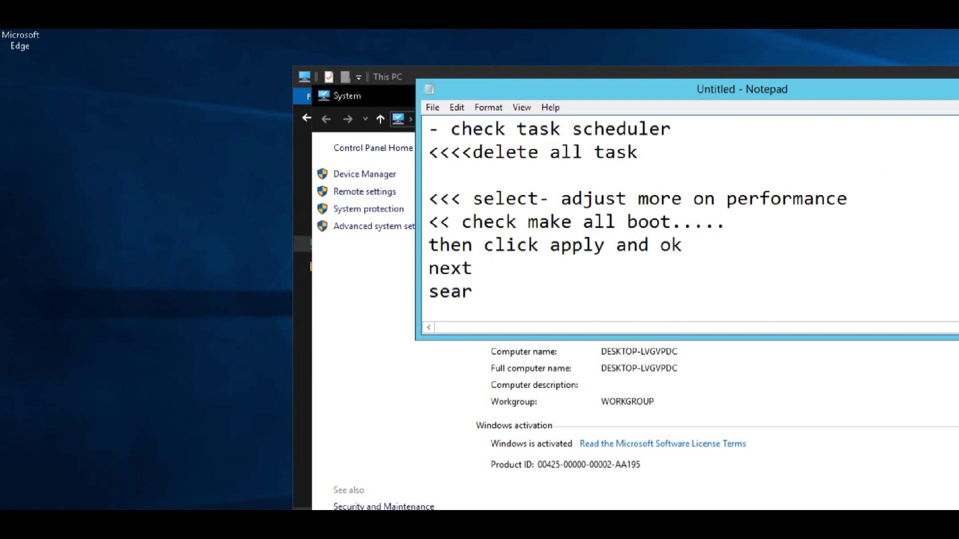
pyautogui.write('ch/ to go power option')
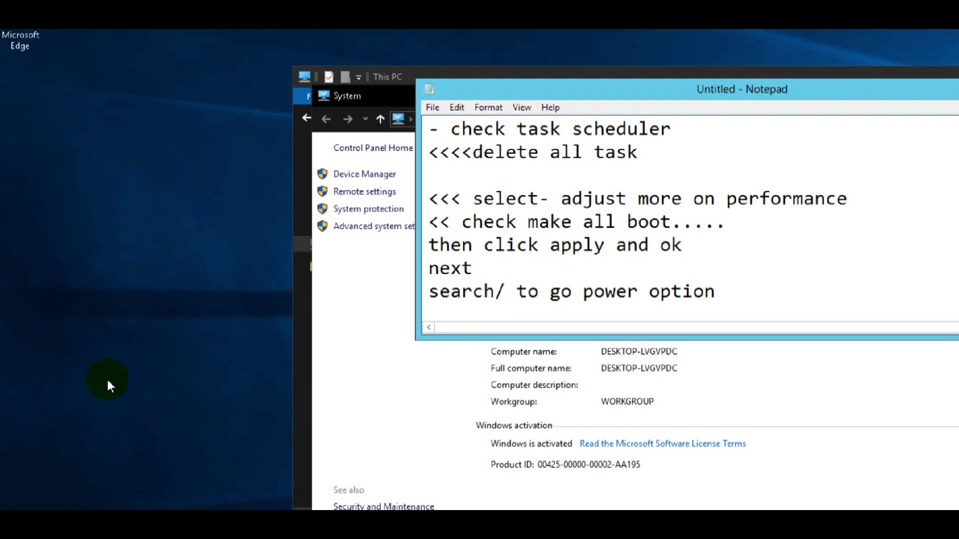
pyautogui.click(185, 388)
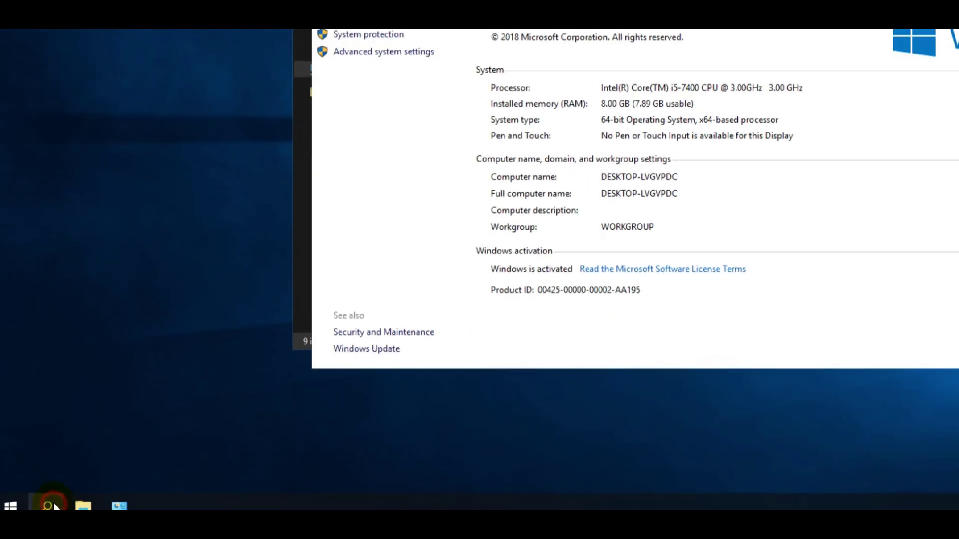
# Search 'power', open Power & sleep settings, then the additional Power Options window.
pyautogui.click(46, 504)
pyautogui.click(205, 454)
pyautogui.write('power')
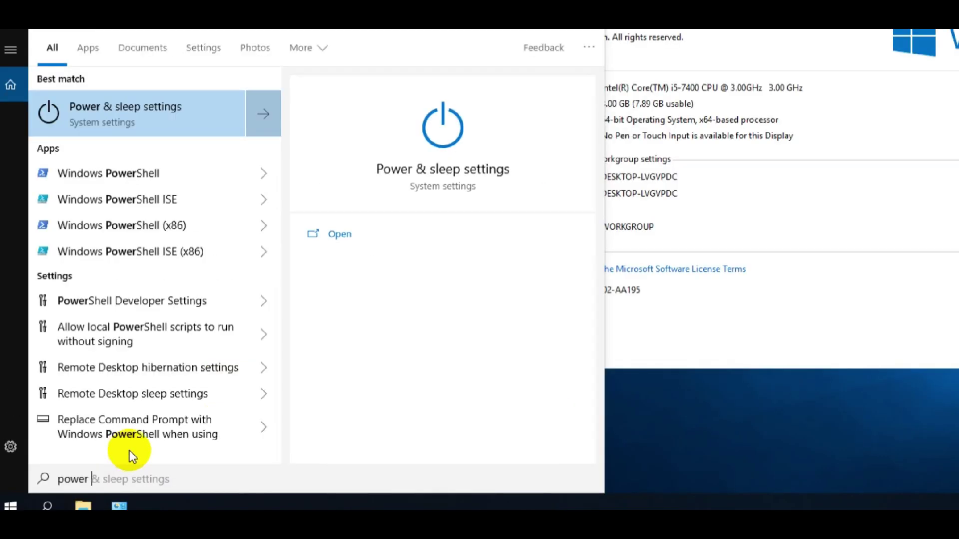
pyautogui.click(129, 122)
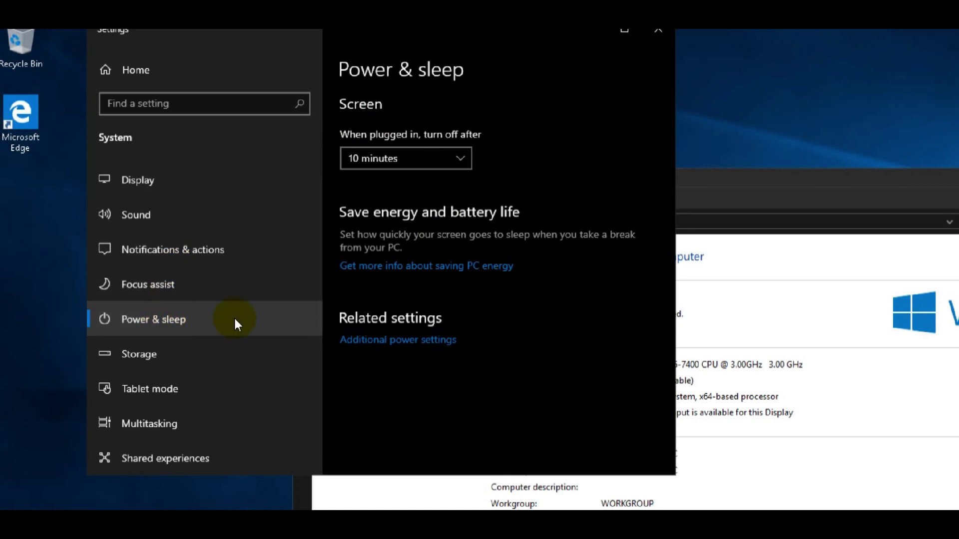
pyautogui.click(382, 339)
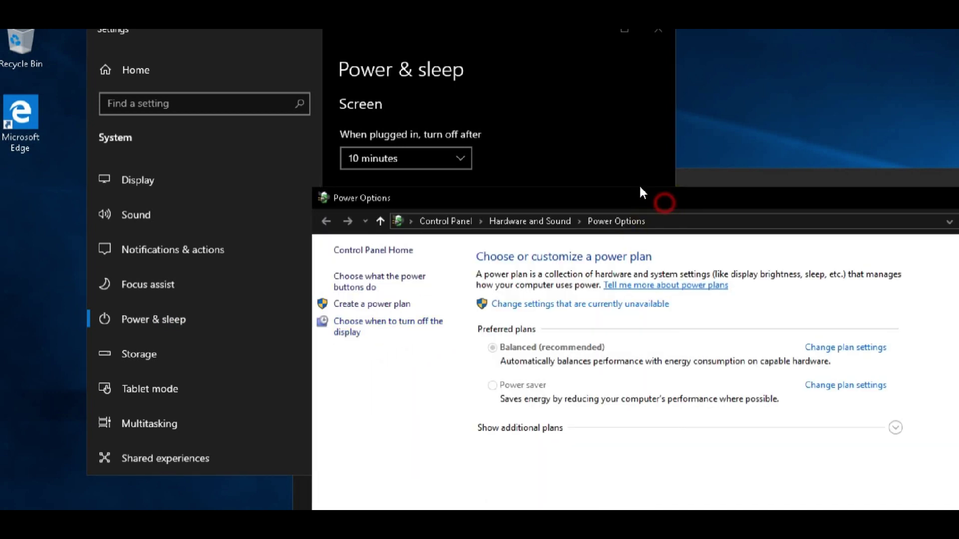
# Unlock the unavailable shutdown settings and tick 'Turn on fast startup (recommended)'.
pyautogui.moveTo(361, 82); pyautogui.dragTo(372, 69)
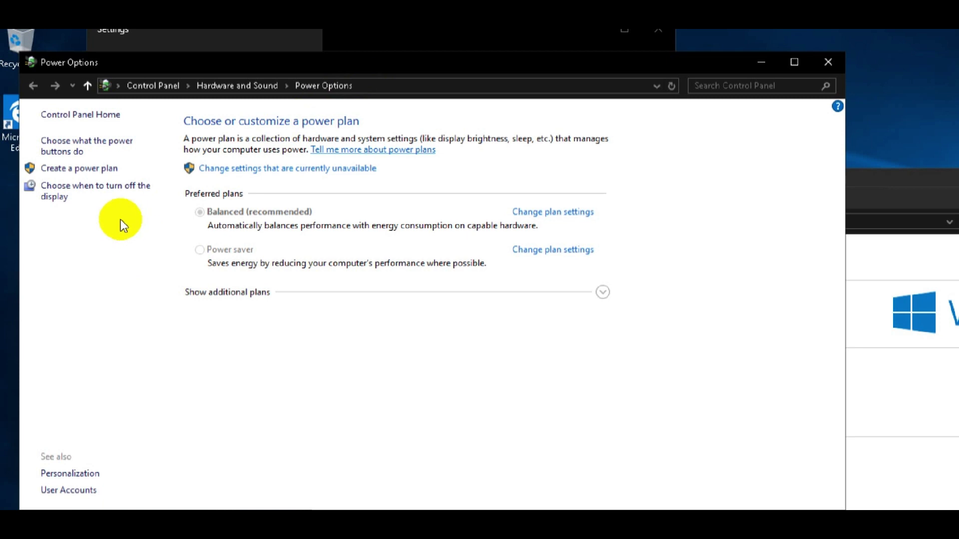
pyautogui.click(97, 150)
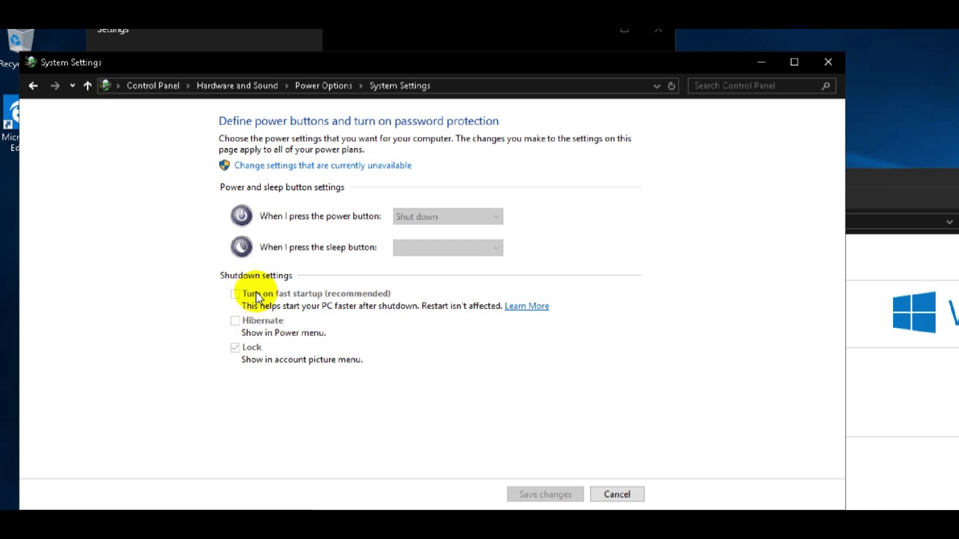
pyautogui.click(302, 167)
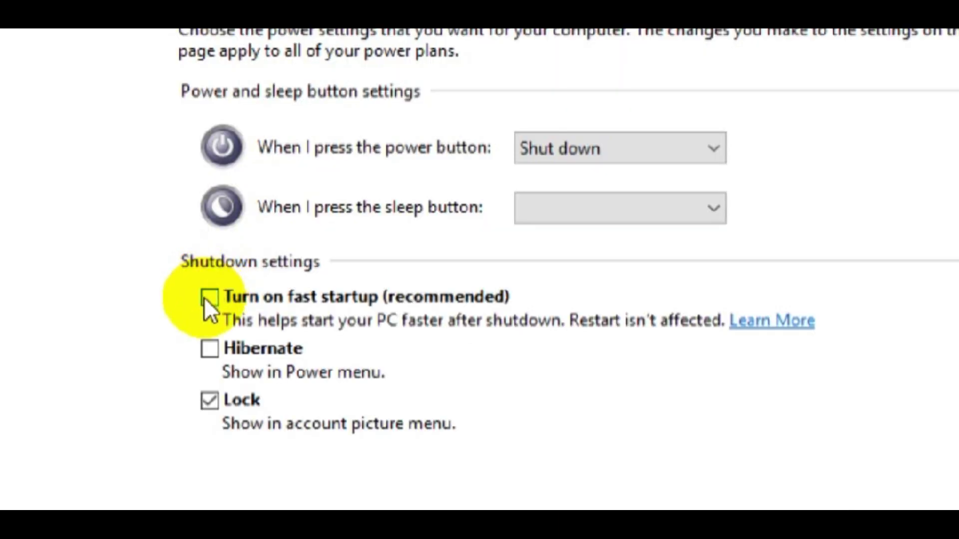
pyautogui.click(205, 298)
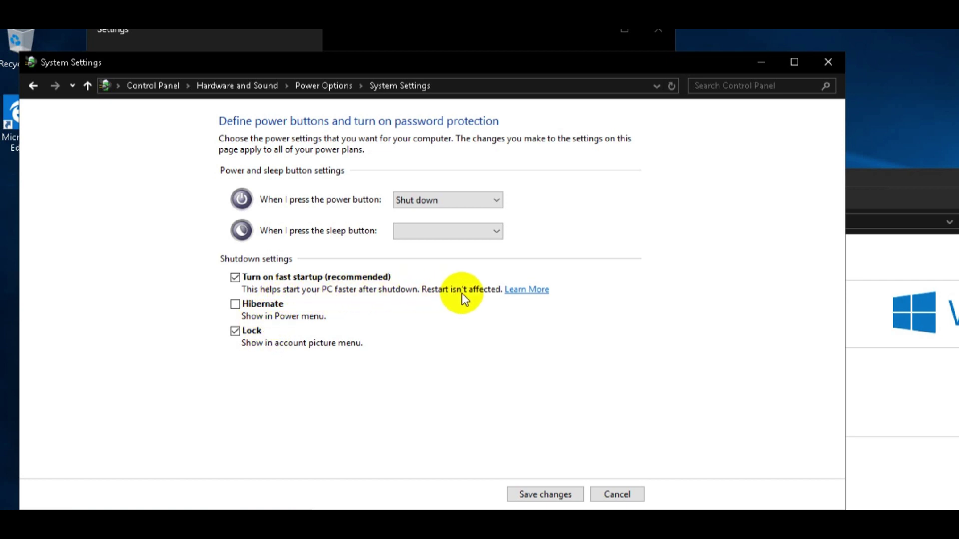
pyautogui.hotkey('alt', 'Tab')
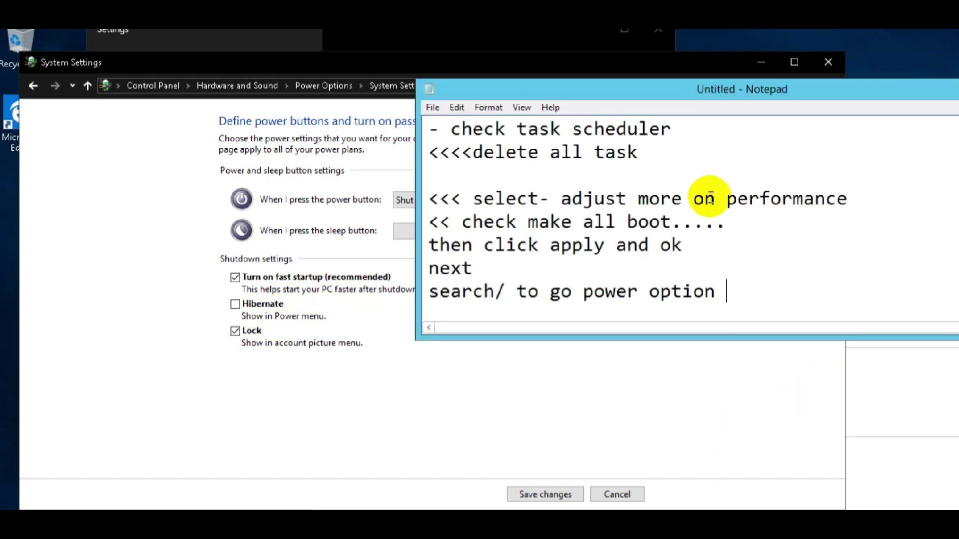
# Note 'check and save changes, then restart the computer' and save the fast startup change.
pyautogui.moveTo(575, 91); pyautogui.dragTo(569, 66)
pyautogui.click(732, 268)
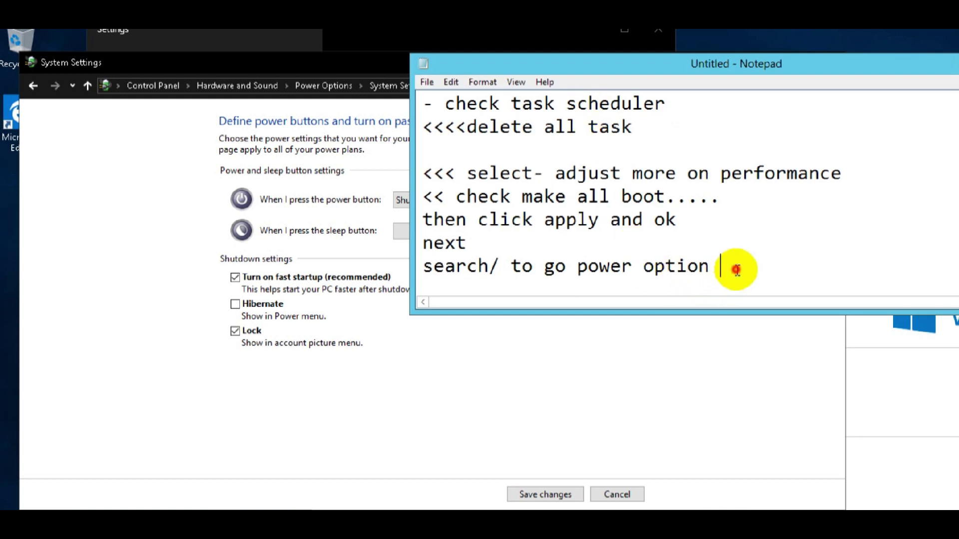
pyautogui.press('Return')
pyautogui.press('Return')
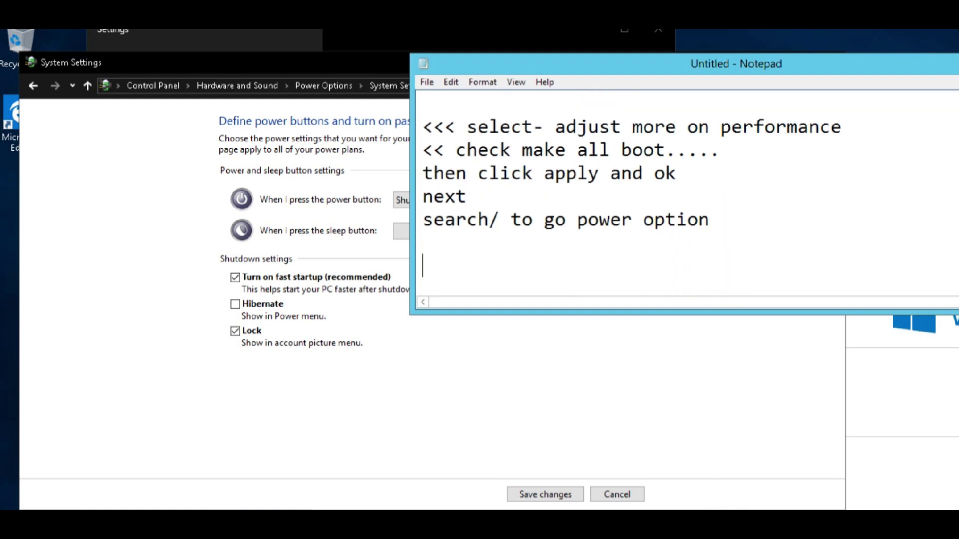
pyautogui.write('check an')
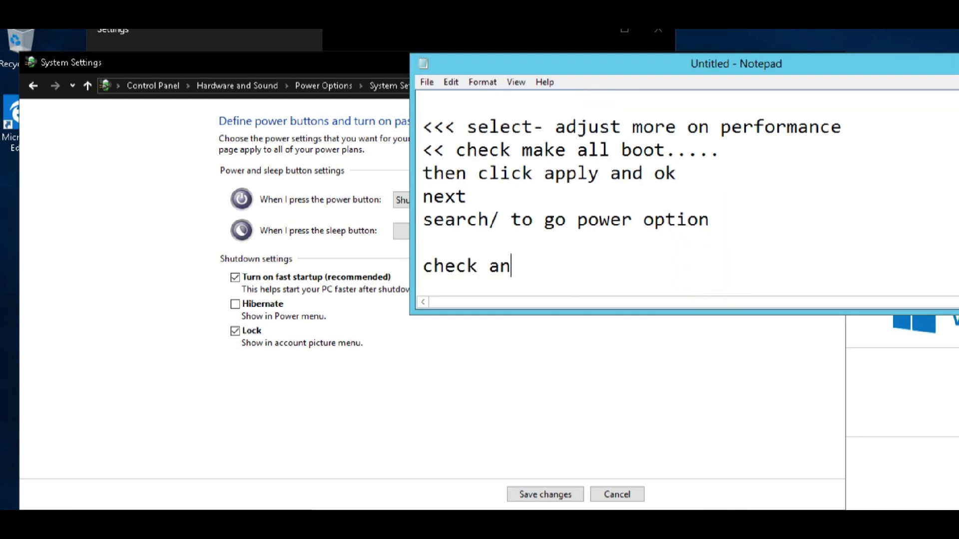
pyautogui.write('d save then')
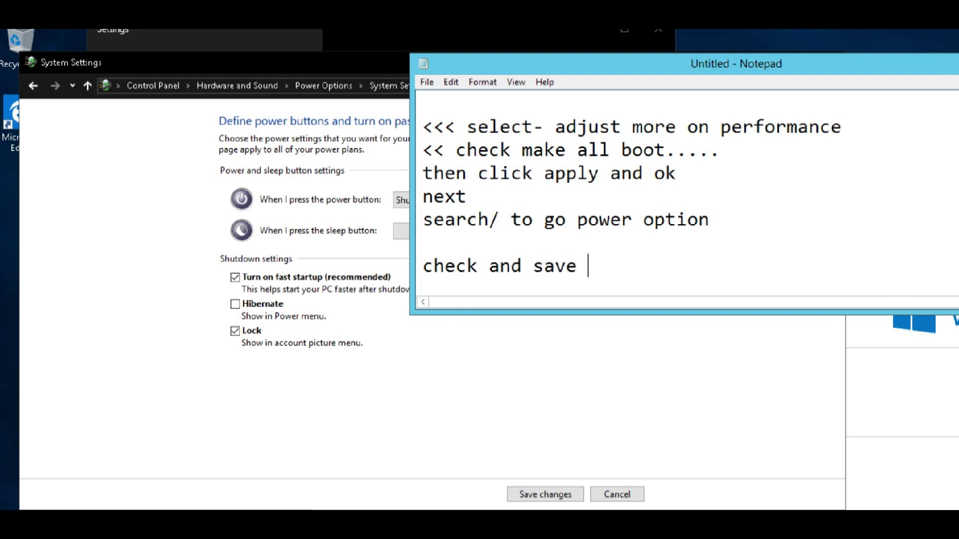
pyautogui.press('BackSpace')
pyautogui.press('BackSpace')
pyautogui.press('BackSpace')
pyautogui.write('changes, then re')
pyautogui.press('BackSpace')
pyautogui.write('restart the computer')
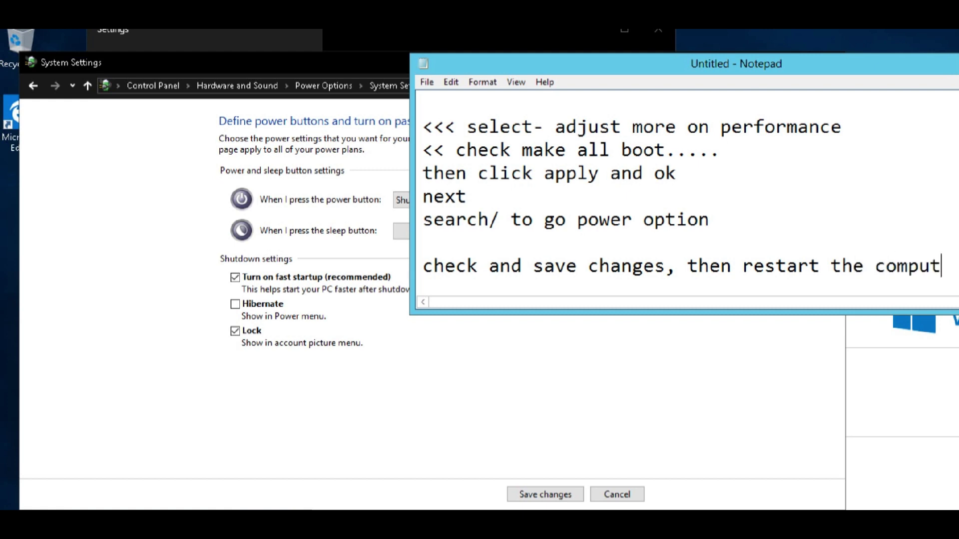
pyautogui.press('Return')
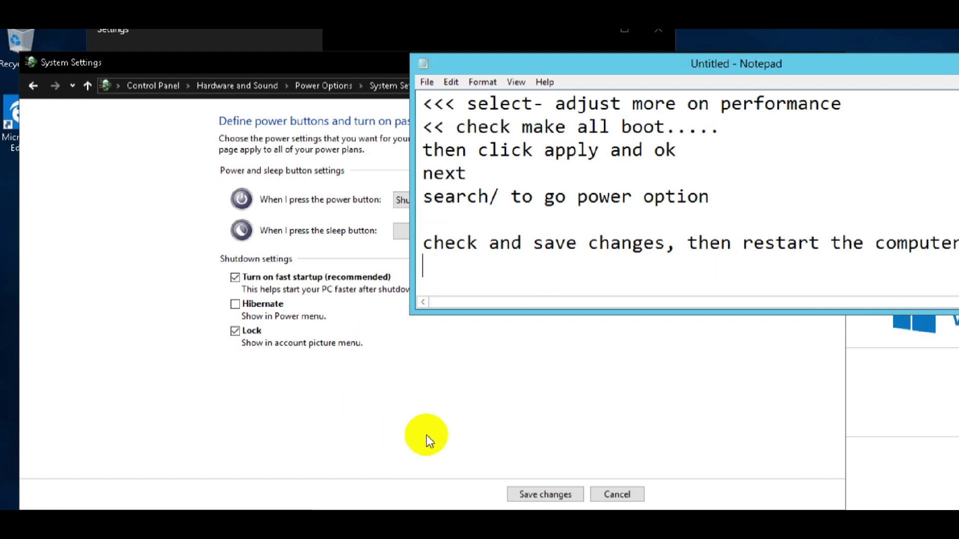
pyautogui.click(426, 437)
pyautogui.click(533, 495)
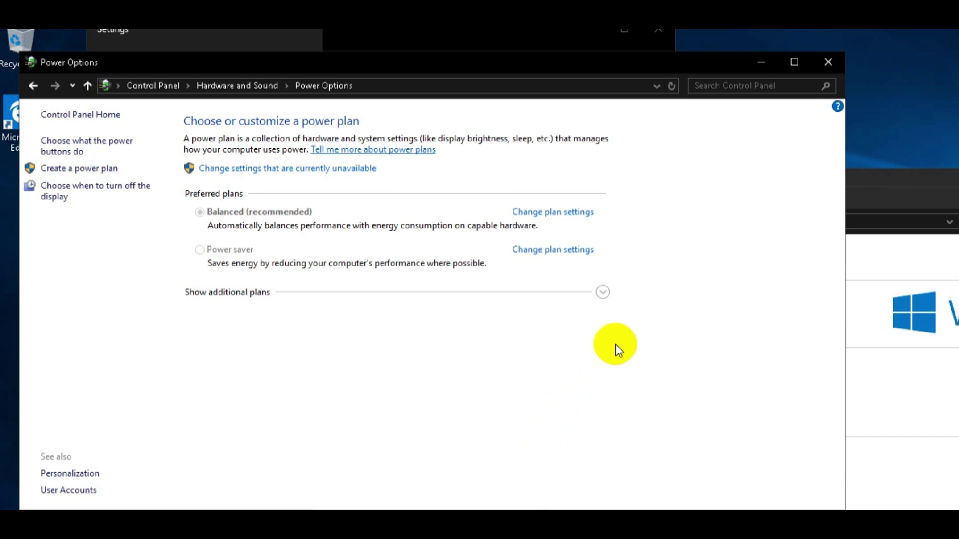
# Close the Power Options, Settings and This PC windows.
pyautogui.click(827, 64)
pyautogui.click(657, 34)
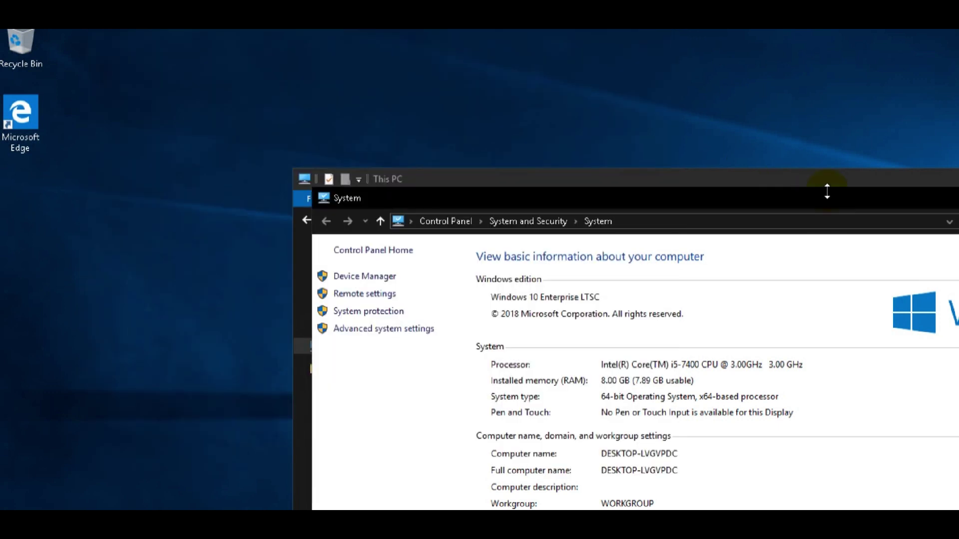
pyautogui.click(827, 185)
pyautogui.click(860, 175)
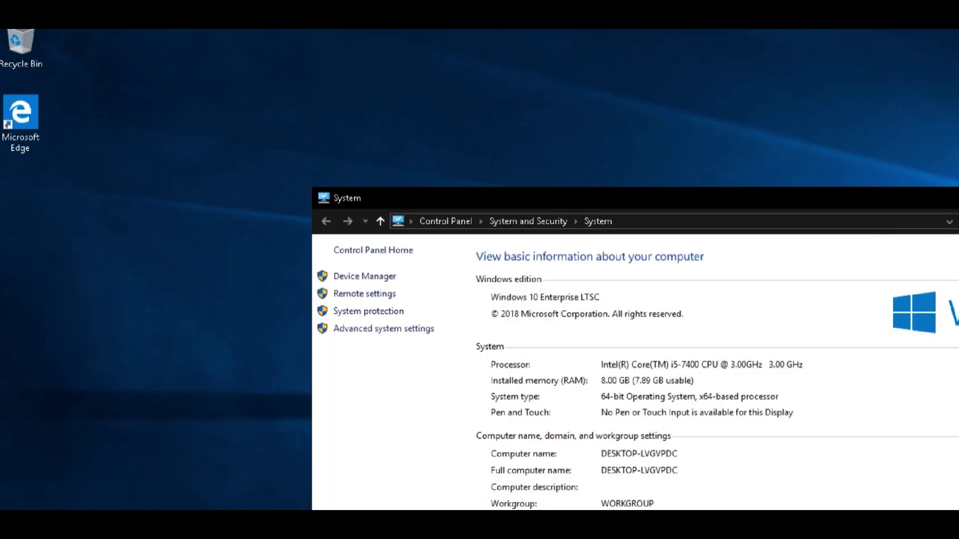
# Replace all Notepad notes with 'lets see the effect' and minimize Notepad.
pyautogui.hotkey('alt', 'Tab')
pyautogui.hotkey('ctrl', 'a')
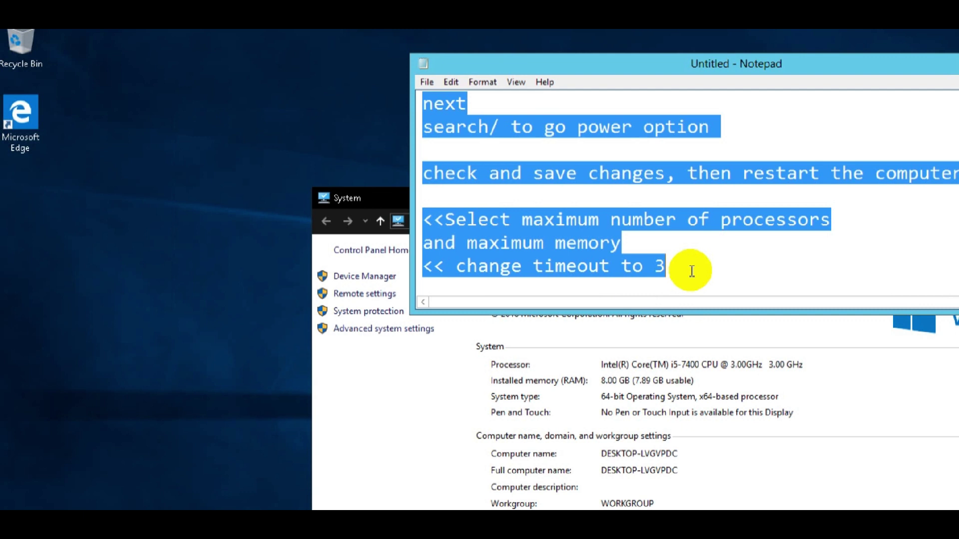
pyautogui.press('Return')
pyautogui.write('lets s')
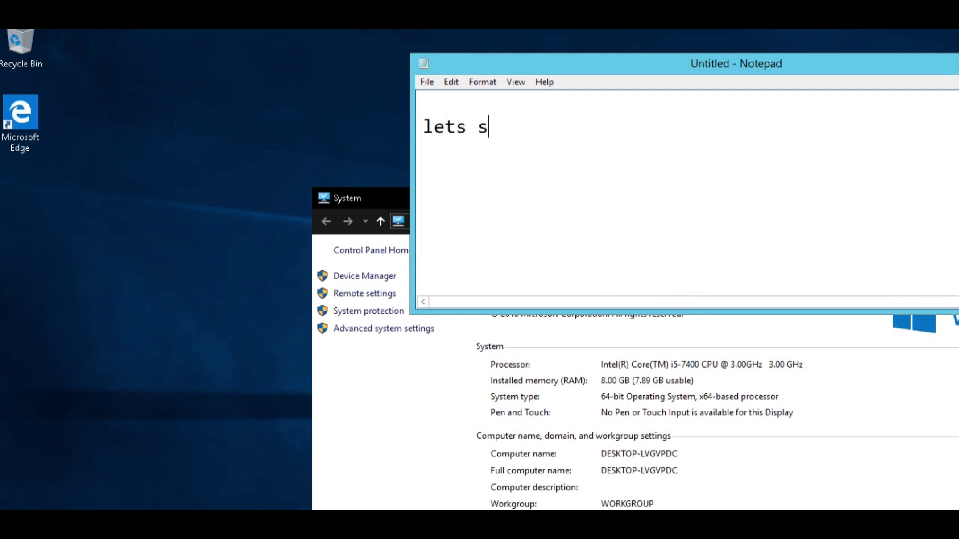
pyautogui.write('ee the effec')
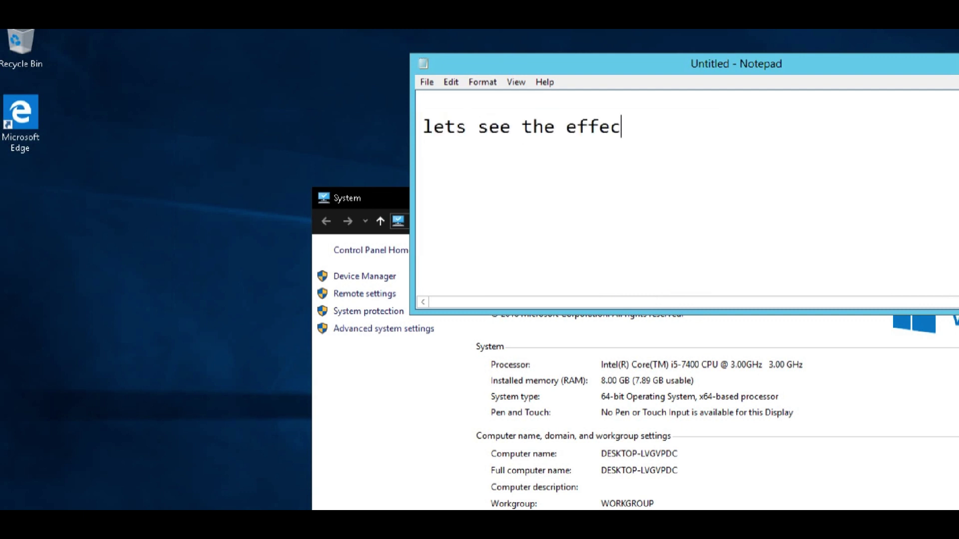
pyautogui.moveTo(904, 69); pyautogui.dragTo(753, 97)
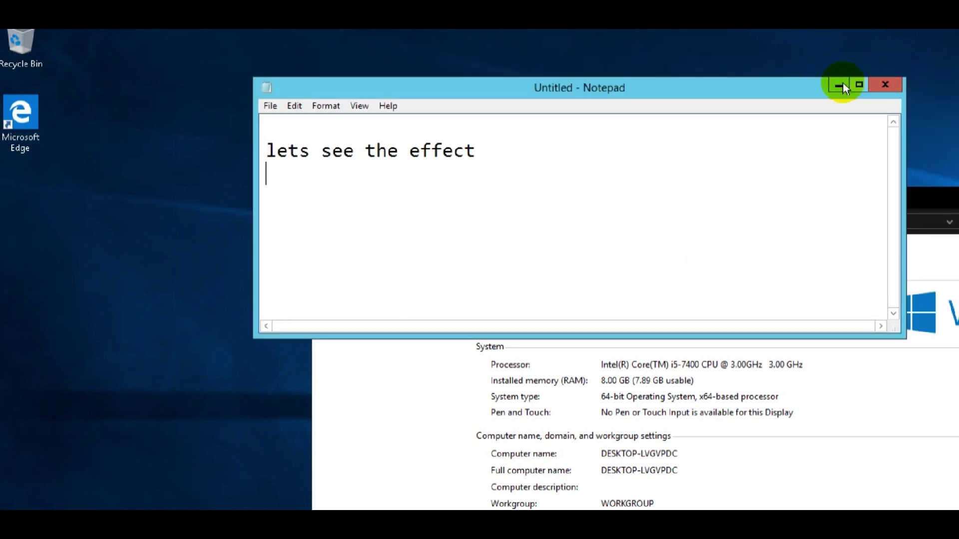
pyautogui.click(842, 82)
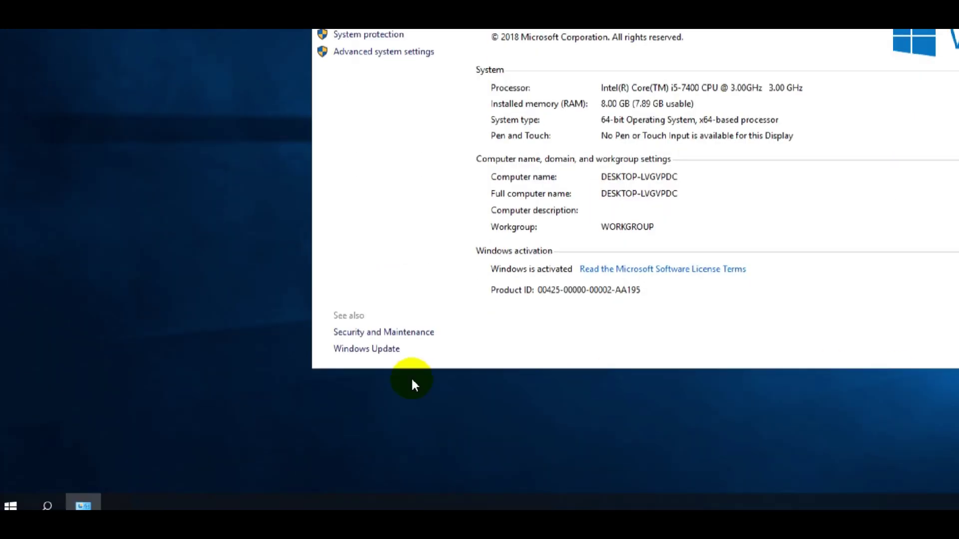
# Restart the remote PC from the Start power menu and start the boot stopwatch.
pyautogui.click(17, 506)
pyautogui.click(11, 474)
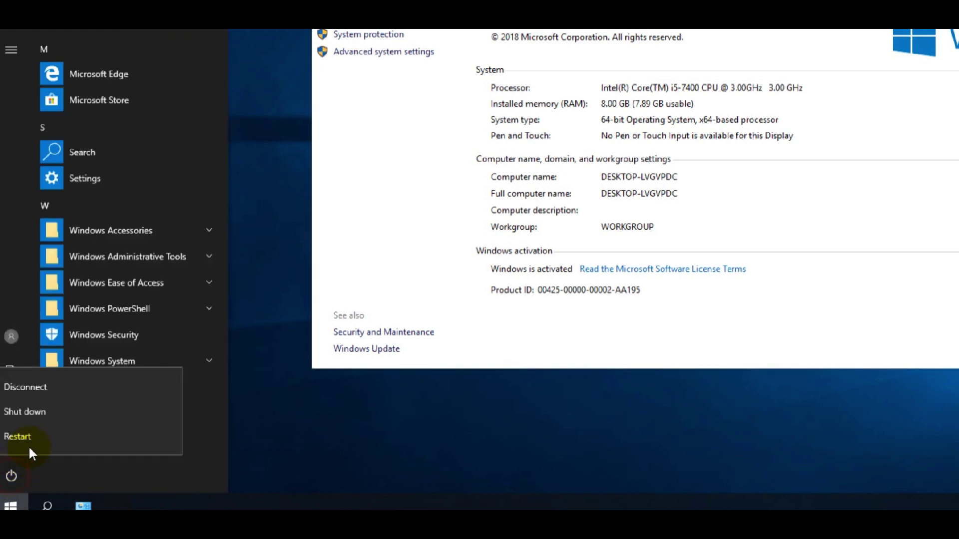
pyautogui.click(40, 415)
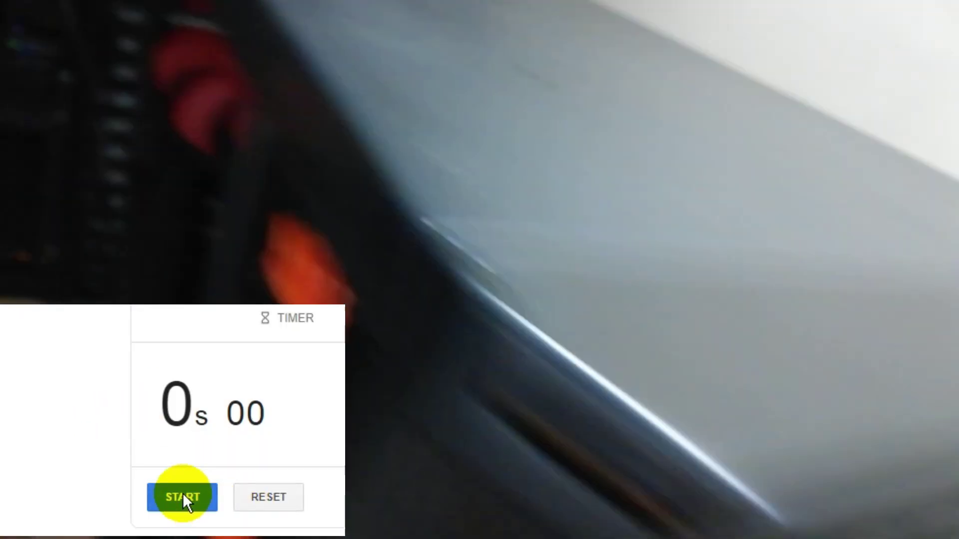
pyautogui.click(182, 494)
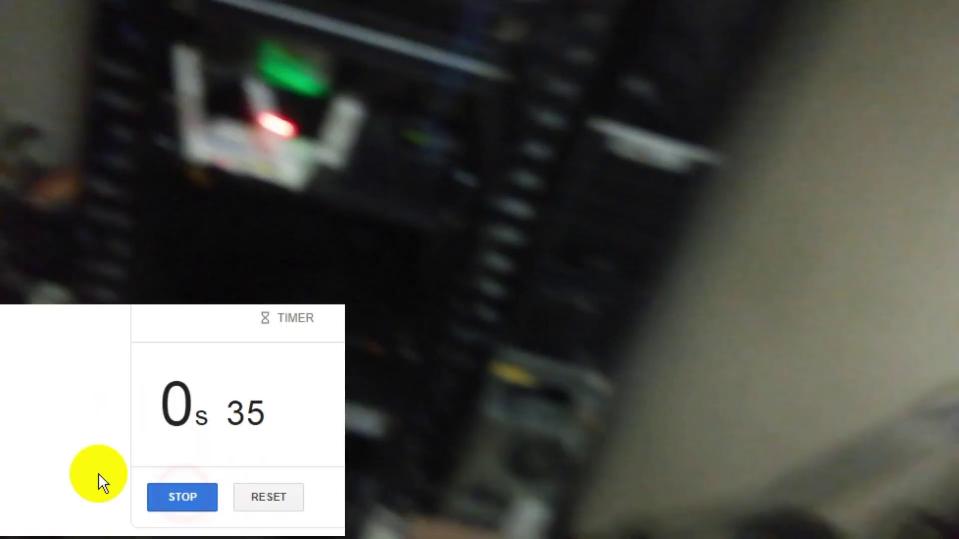